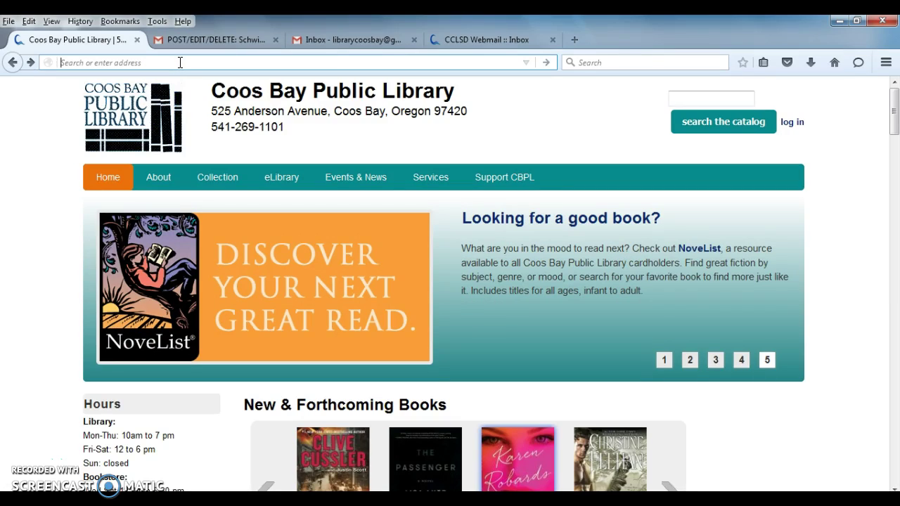
- Load oregoncoast.craigslist.org and start a new classified posting
text(oregon)
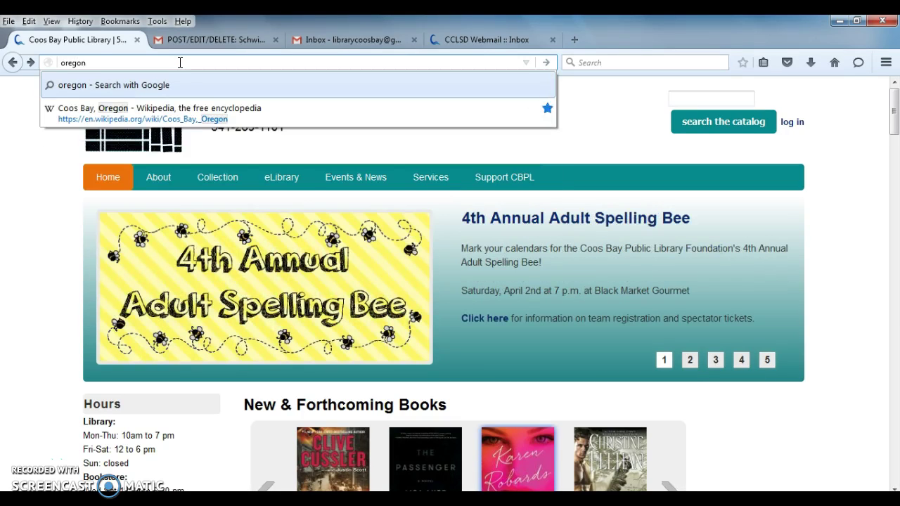
text(coast.)
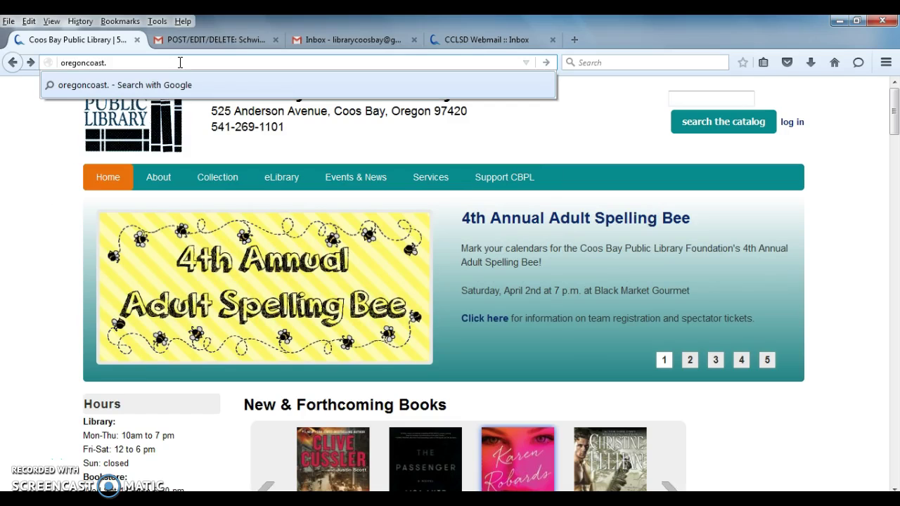
text(craigsl)
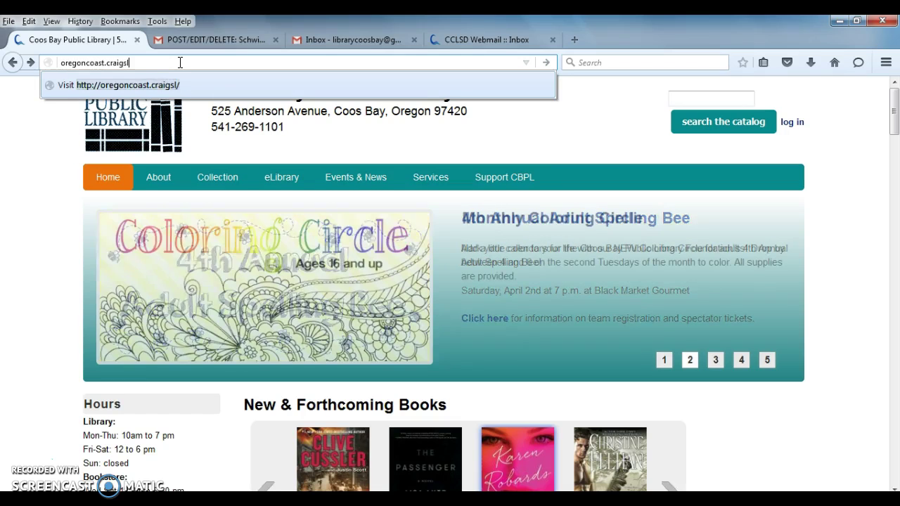
text(ist.org)
key(Return)
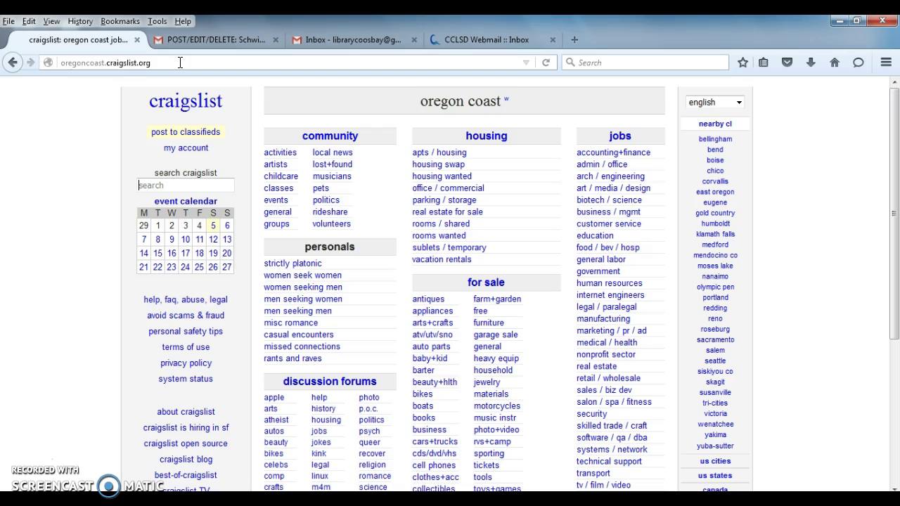
click(211, 137)
click(144, 128)
click(214, 139)
click(144, 127)
click(154, 129)
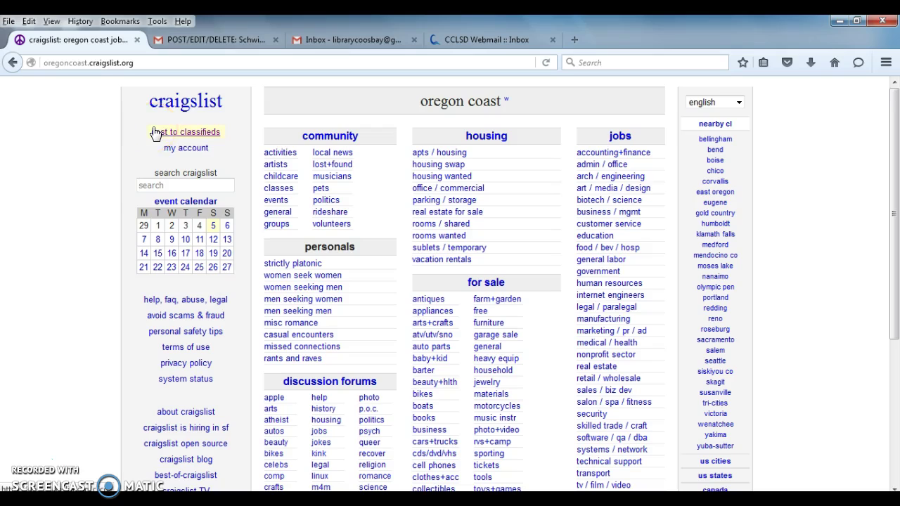
- Choose 'for sale by owner' as the posting type and 'bicycles - by owner' as the category
click(199, 133)
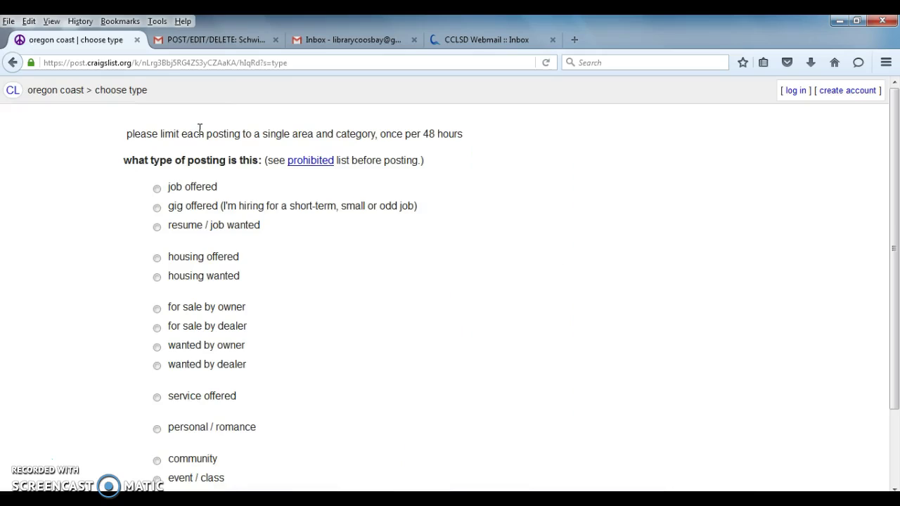
click(176, 134)
click(175, 132)
click(166, 136)
click(237, 137)
click(309, 181)
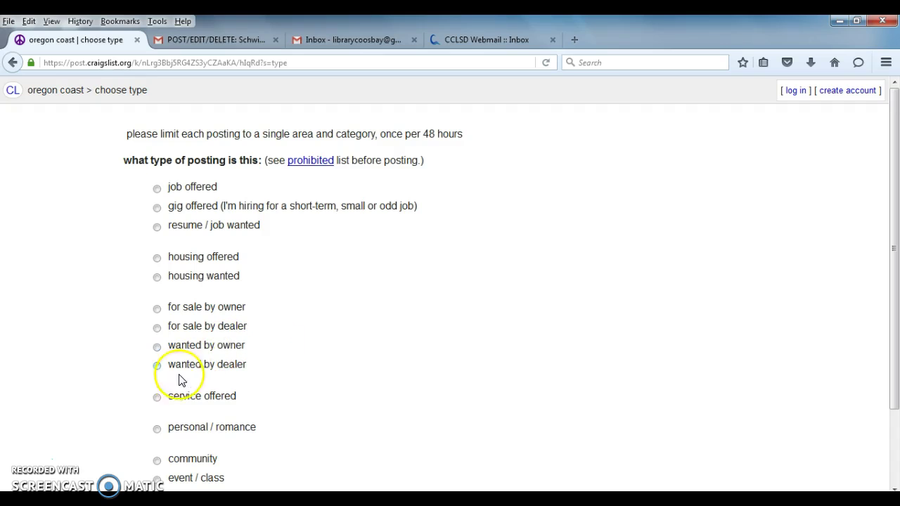
click(156, 310)
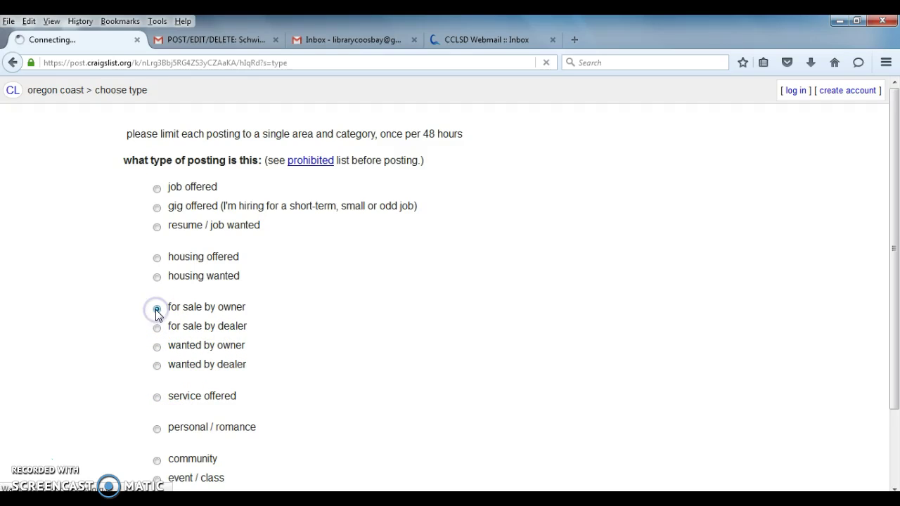
click(87, 296)
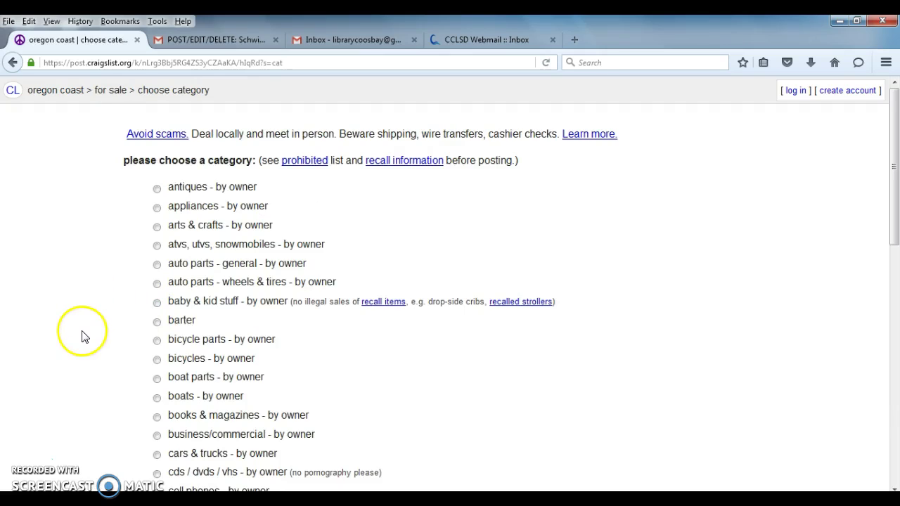
click(158, 359)
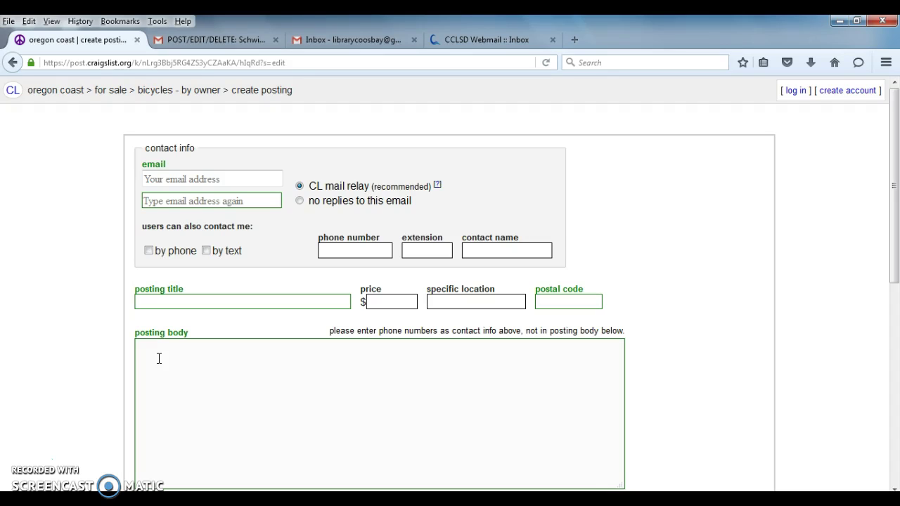
- Enter the contact e-mail address, removing the stray letters typed into it
click(207, 179)
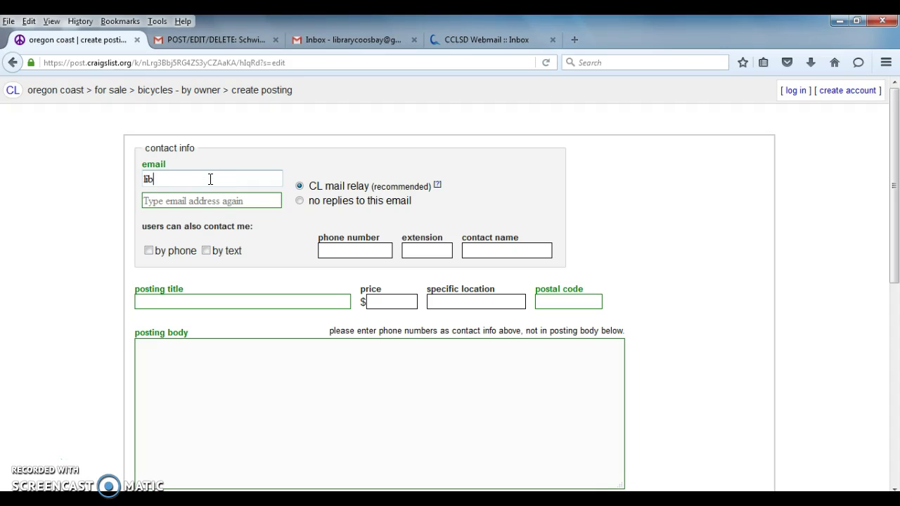
click(210, 179)
text(libr)
key(BackSpace)
key(BackSpace)
key(BackSpace)
key(BackSpace)
- Repeat the e-mail address in the confirmation field, keeping CL mail relay selected
click(170, 202)
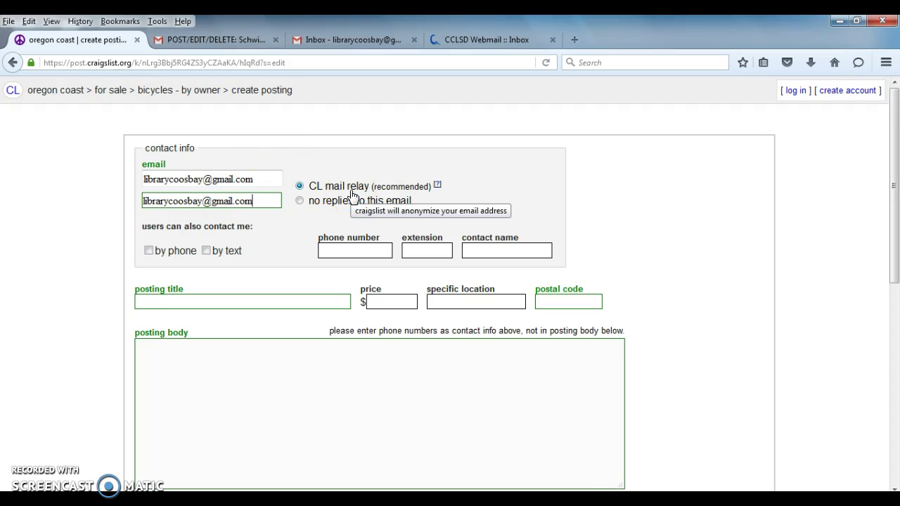
click(394, 191)
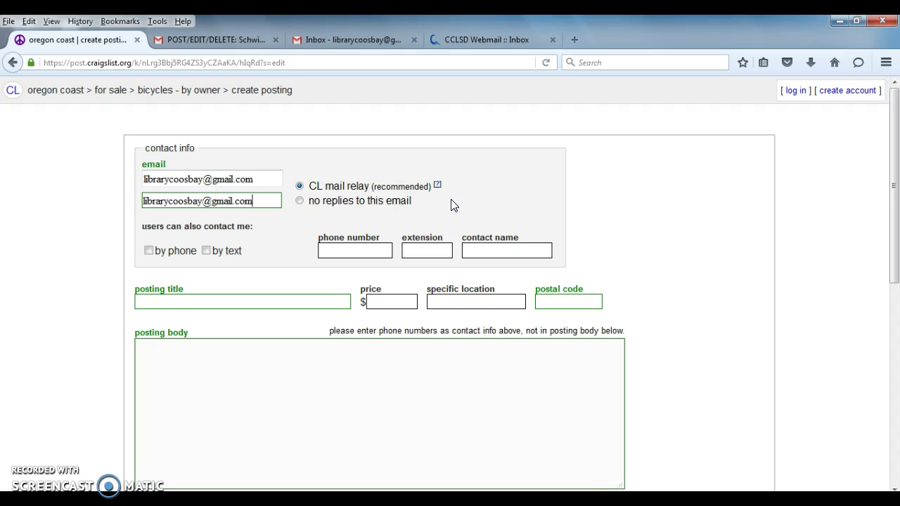
click(252, 203)
click(167, 245)
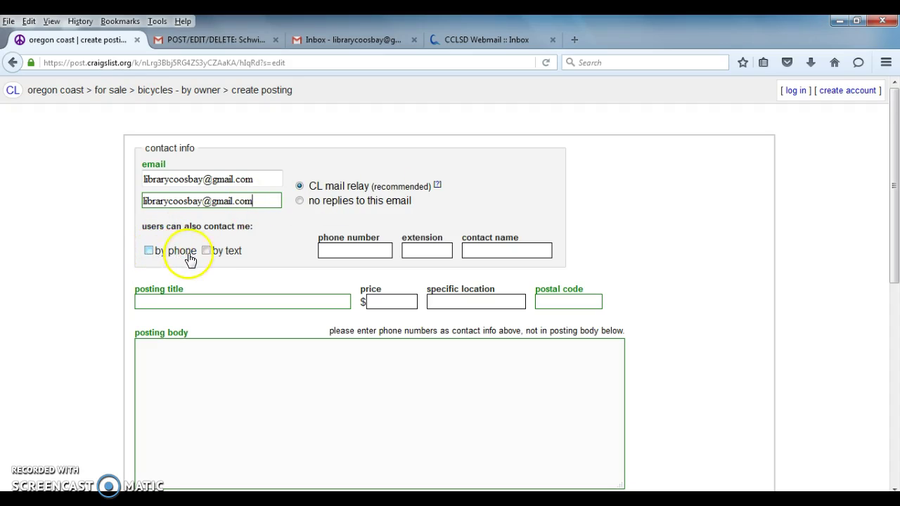
click(148, 251)
click(209, 252)
click(188, 300)
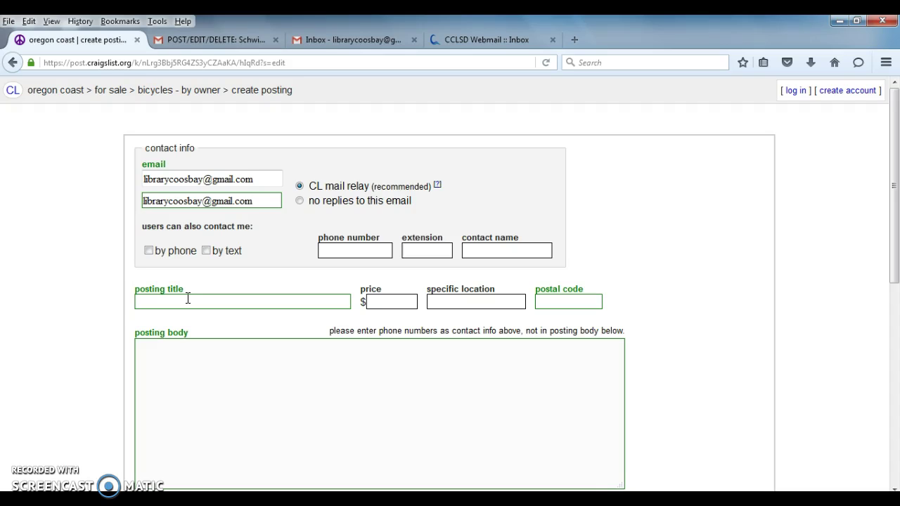
- Paste 'Schwinn High Timber 18" Mountain Bike' as the title, deleting the 'POST/EDIT/DELETE: ' prefix
click(188, 299)
right_click(187, 298)
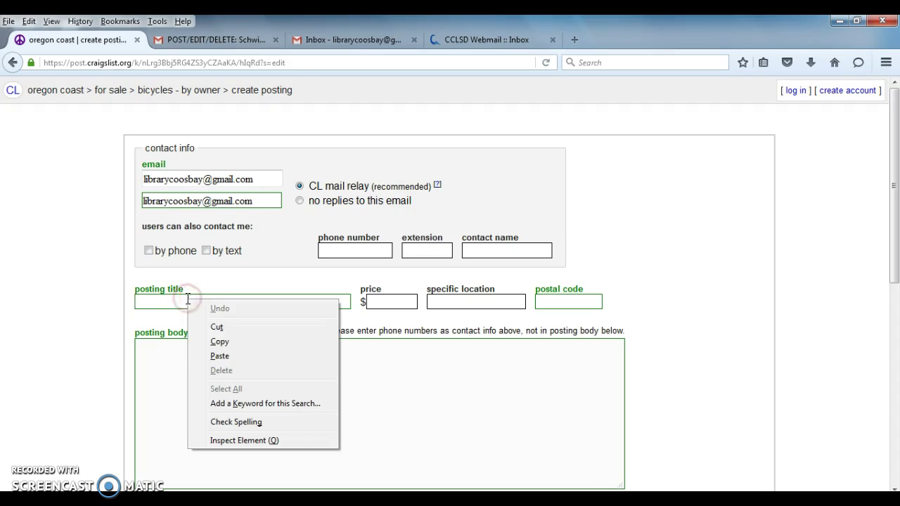
click(214, 356)
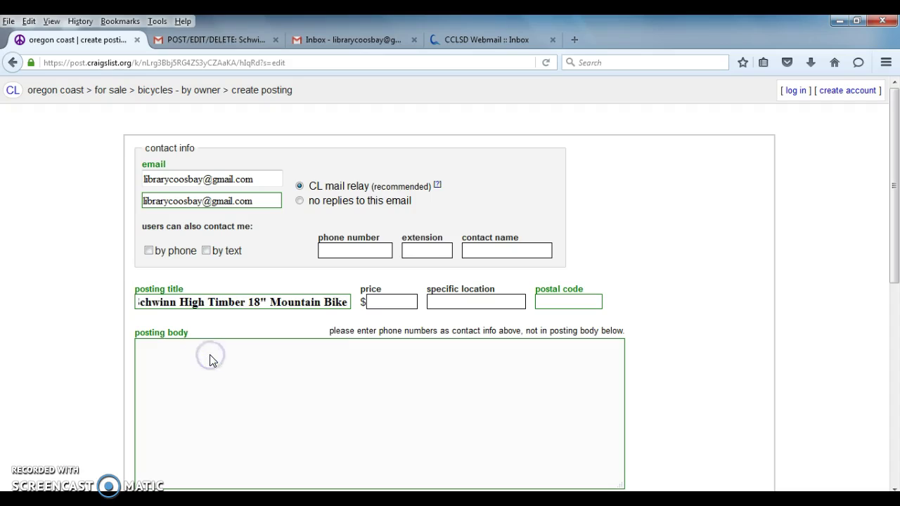
key(Left)
key(Left)
key(Left)
key(Left)
key(Left)
key(Left)
key(Left)
key(Left)
key(Left)
key(Left)
key(Left)
key(Left)
key(Left)
key(Left)
key(Left)
key(Left)
key(Left)
key(Left)
key(Left)
key(Left)
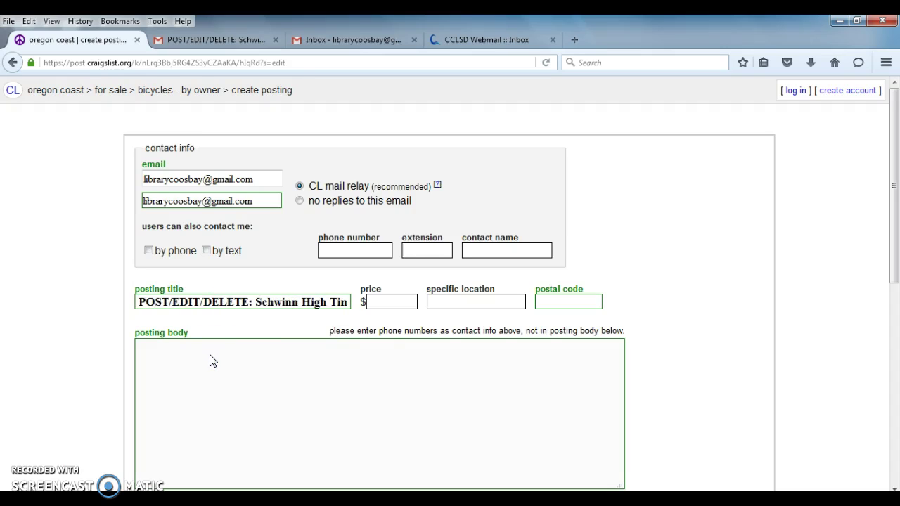
key(Right)
key(Right)
key(Right)
key(Right)
key(Right)
key(Right)
key(Right)
key(Right)
key(Right)
key(Right)
key(Right)
key(Right)
key(Right)
key(Left)
key(Left)
key(Left)
key(Left)
key(BackSpace)
key(BackSpace)
key(BackSpace)
key(BackSpace)
key(BackSpace)
key(BackSpace)
key(BackSpace)
key(BackSpace)
key(BackSpace)
key(BackSpace)
key(BackSpace)
key(BackSpace)
key(BackSpace)
key(BackSpace)
key(BackSpace)
key(BackSpace)
key(BackSpace)
key(BackSpace)
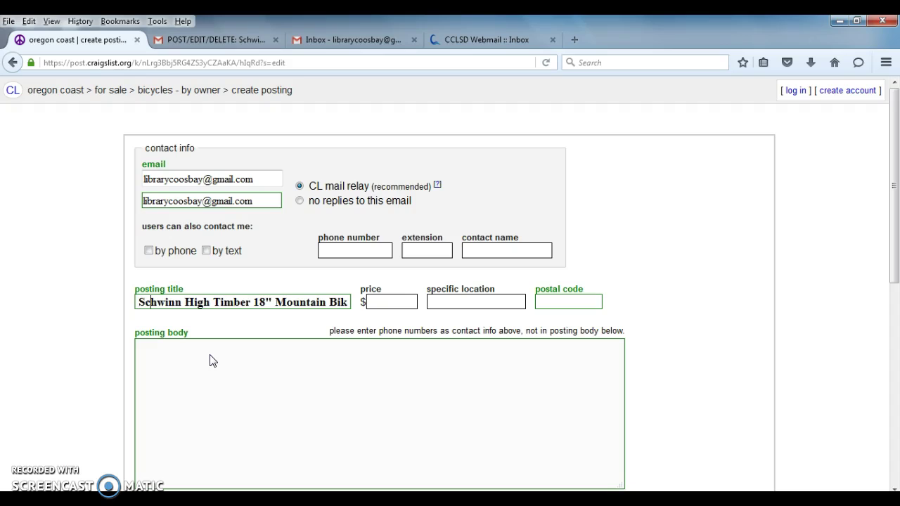
key(Right)
key(Right)
key(Right)
key(Right)
key(Right)
key(Right)
key(Right)
key(Right)
key(Right)
key(Right)
key(Right)
key(Right)
key(Right)
key(Right)
key(Right)
key(Right)
key(Right)
key(Right)
key(Right)
key(Right)
key(Right)
key(Right)
key(Right)
key(Right)
key(Right)
key(Right)
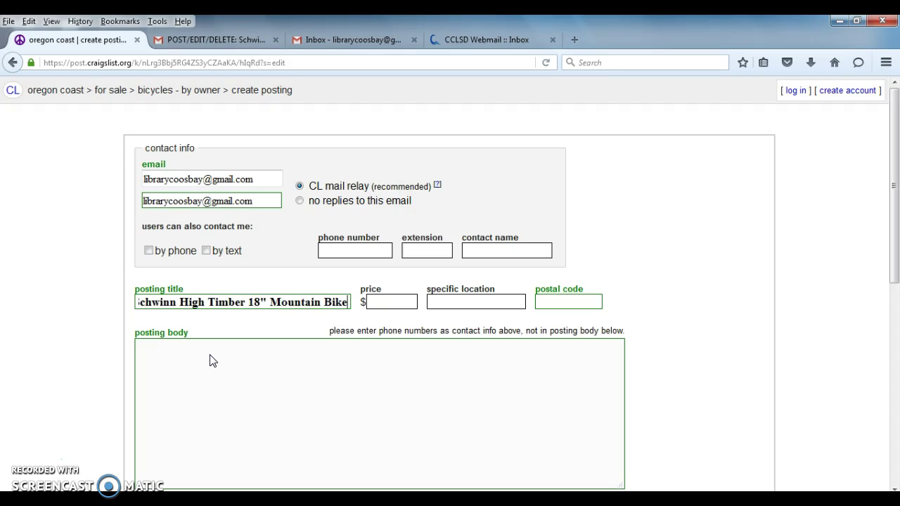
click(327, 316)
- Enter price 100, location Coos Bay and postal code 97420
click(383, 301)
text(100)
key(Tab)
text(Coos Bay)
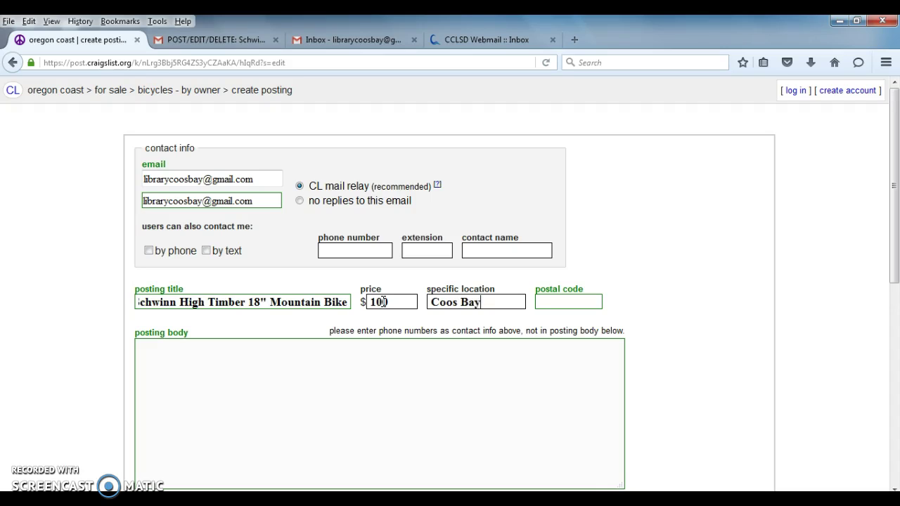
key(Tab)
text(97420)
click(192, 354)
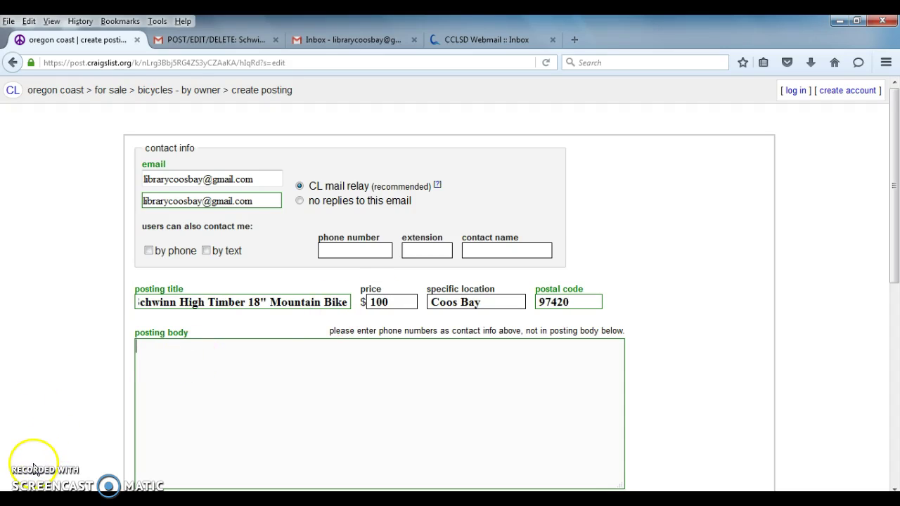
- Paste the copied description of the green 18" Schwinn High Timber into the posting body
scroll(190, 279, down, 2)
click(191, 279)
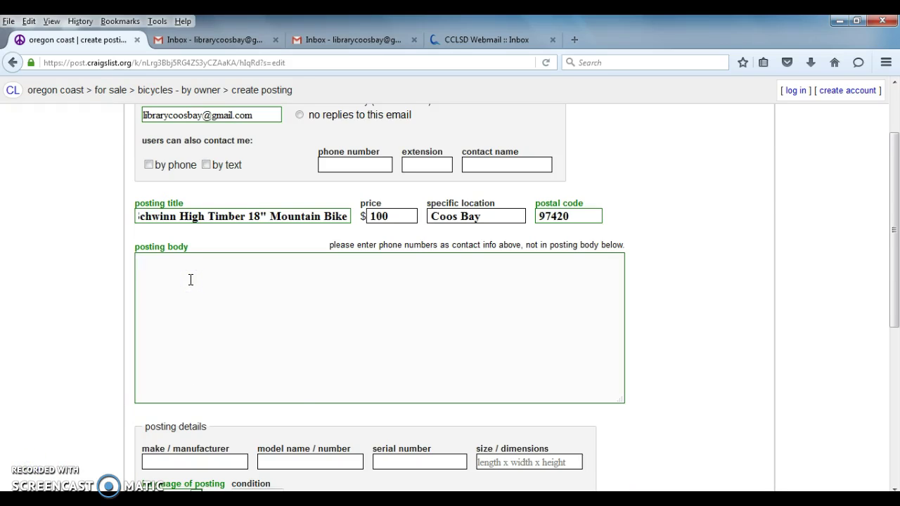
right_click(190, 279)
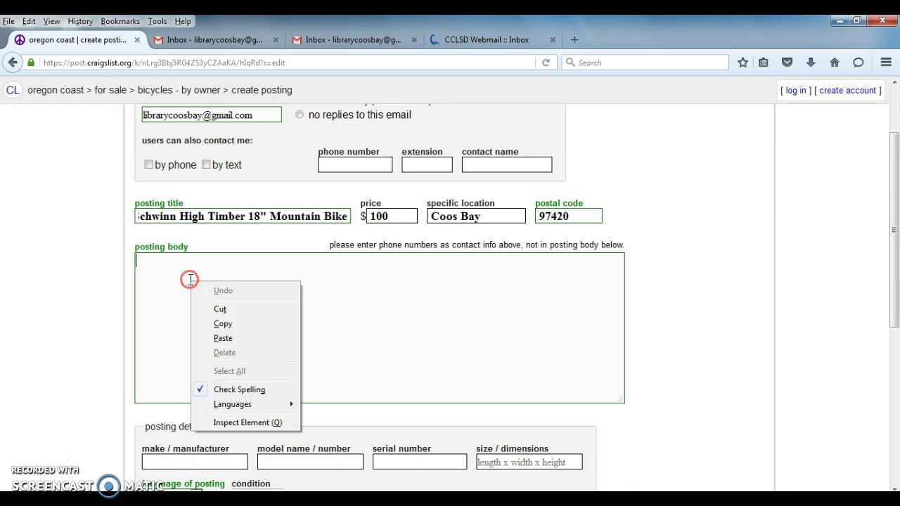
click(217, 340)
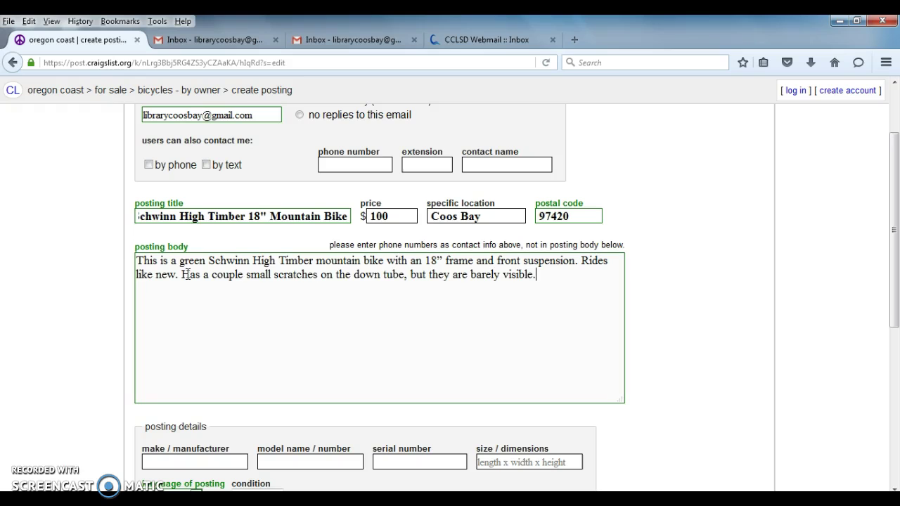
click(40, 271)
- Keep english as the posting language
scroll(44, 274, down, 1)
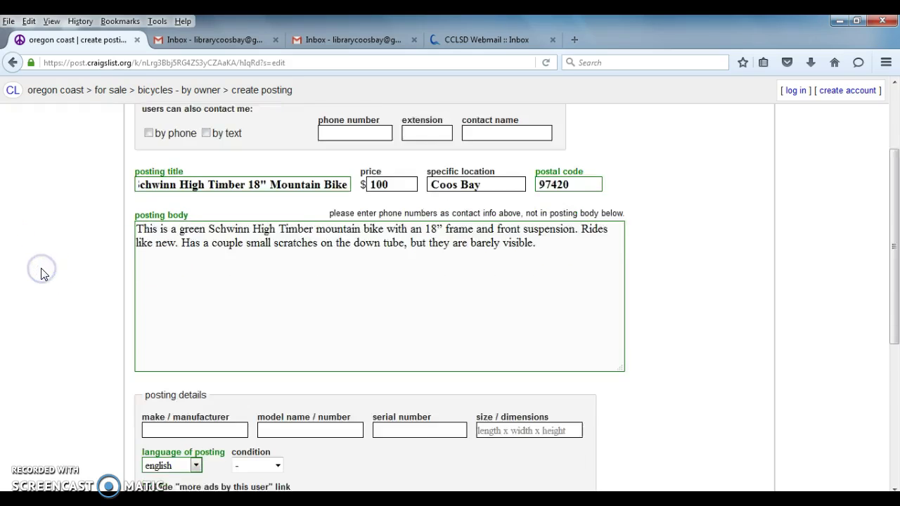
scroll(41, 274, down, 2)
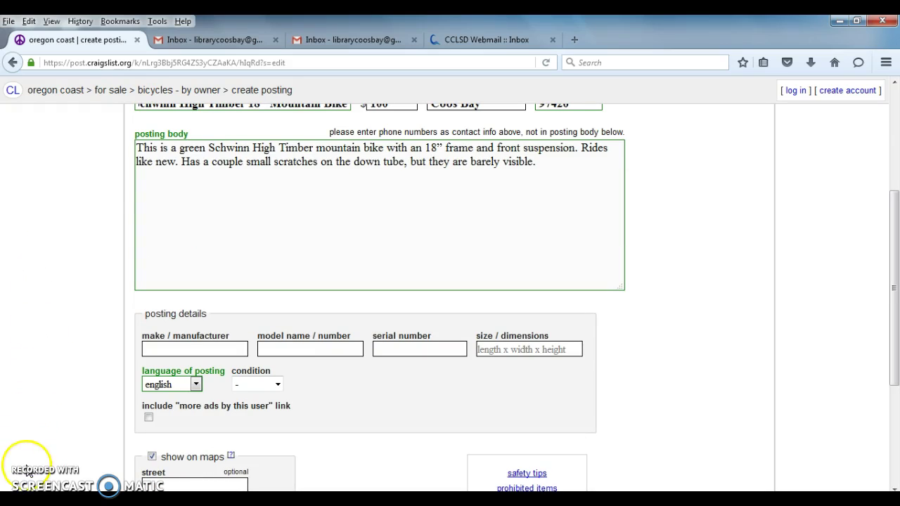
scroll(43, 346, down, 2)
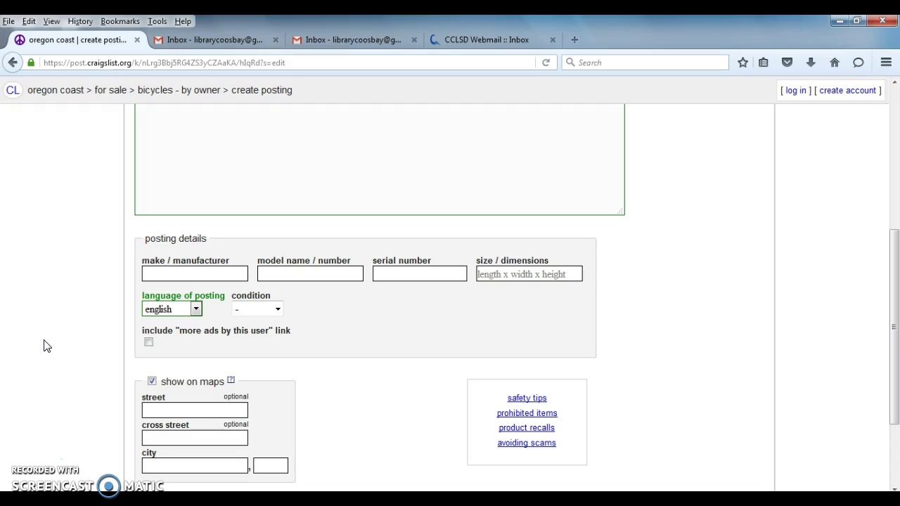
scroll(44, 346, down, 1)
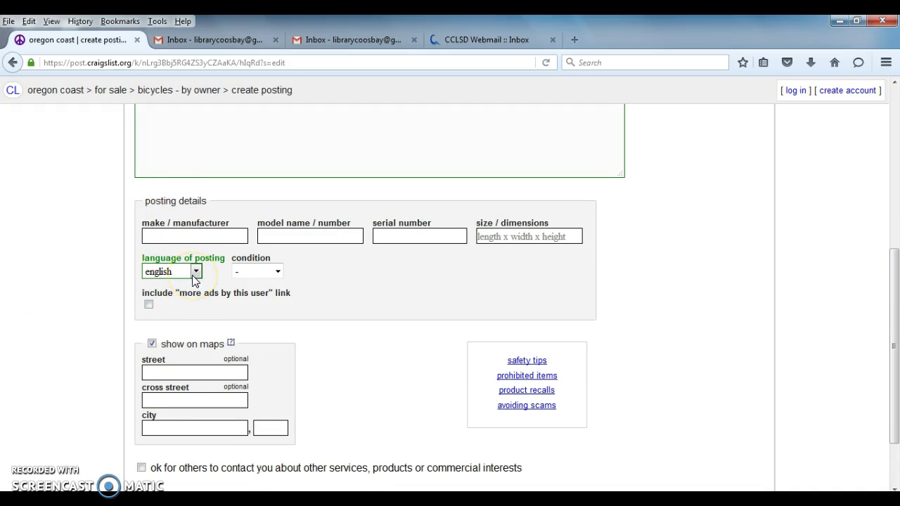
click(195, 272)
click(195, 272)
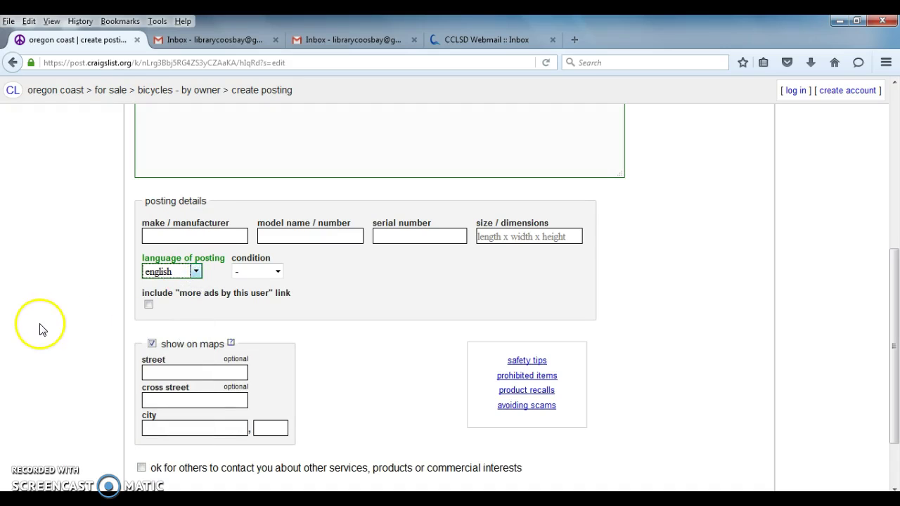
click(40, 330)
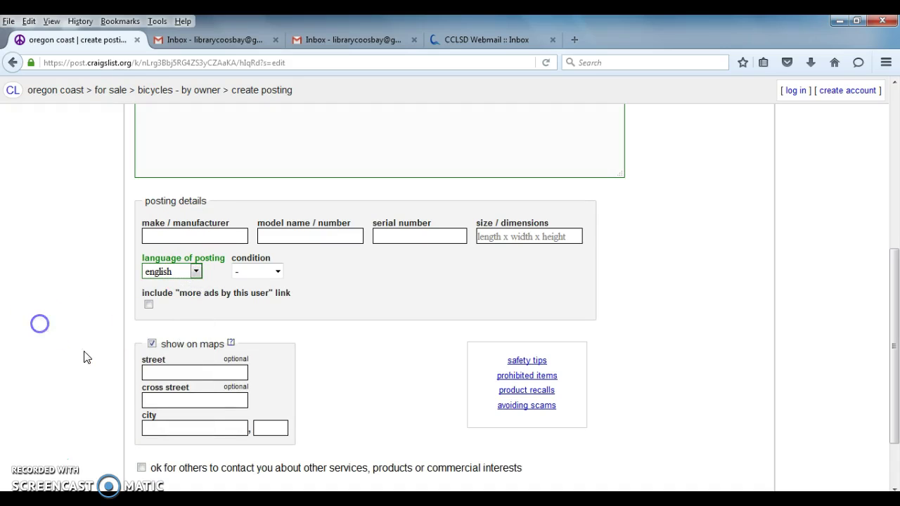
click(145, 363)
- Uncheck 'show on maps' and submit the details to reach the image page
scroll(98, 356, down, 2)
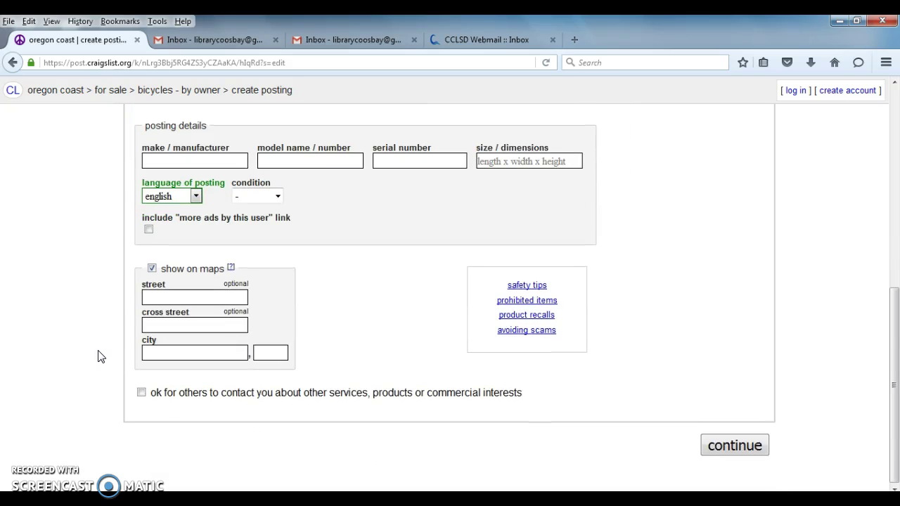
click(149, 279)
click(169, 422)
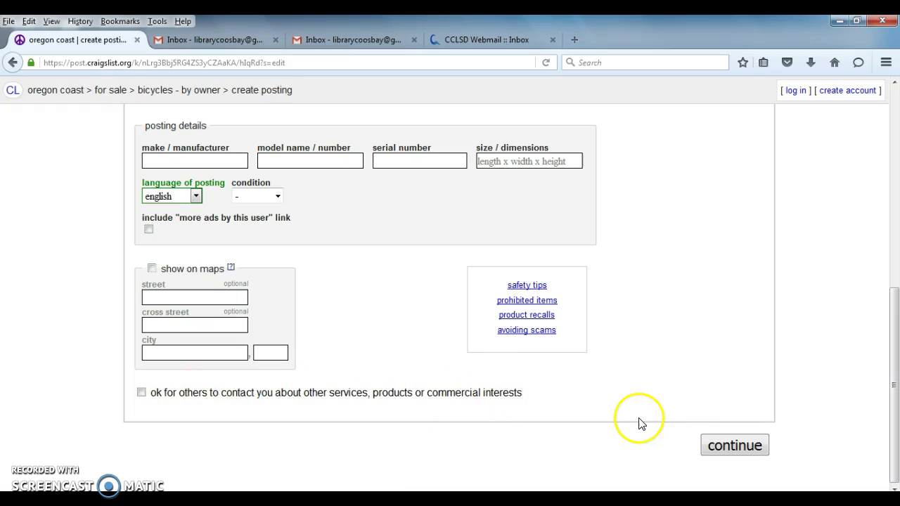
click(731, 444)
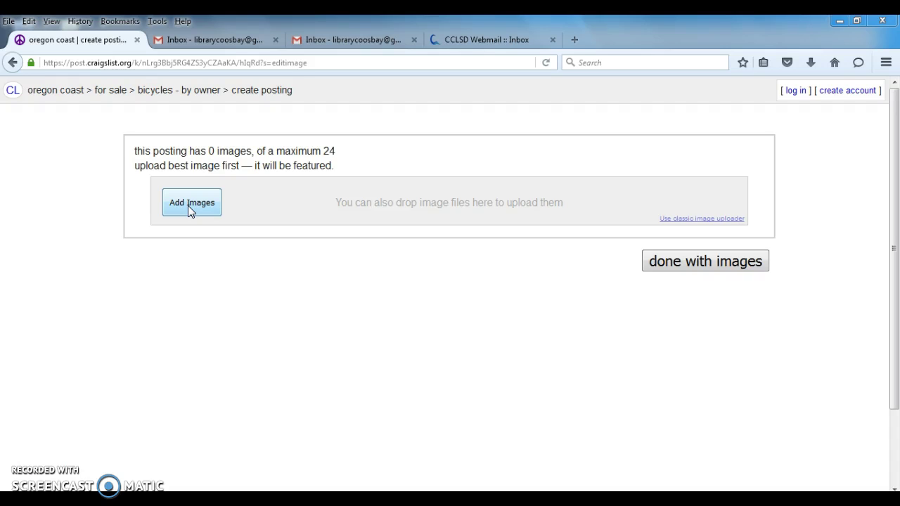
- Upload bike01 from USB20FD (E:) > Craigslist Files as the featured image
click(187, 205)
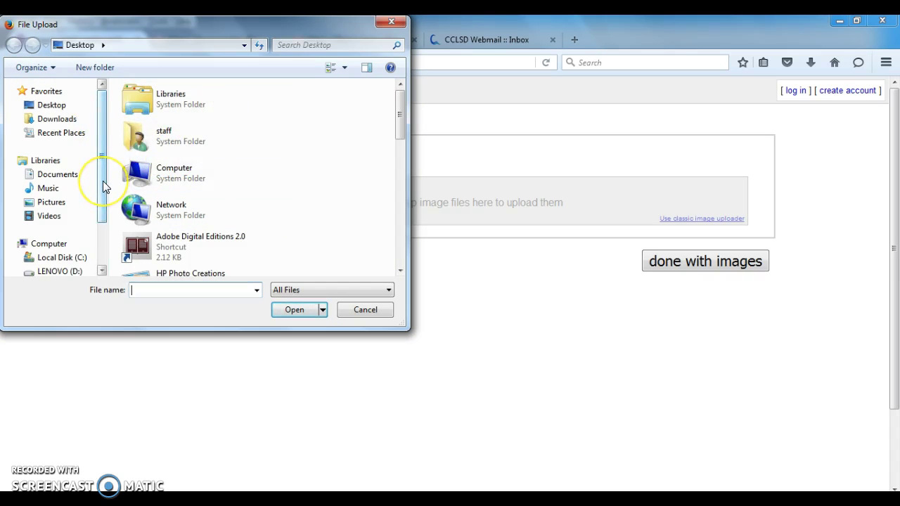
drag(103, 180, 104, 219)
click(60, 225)
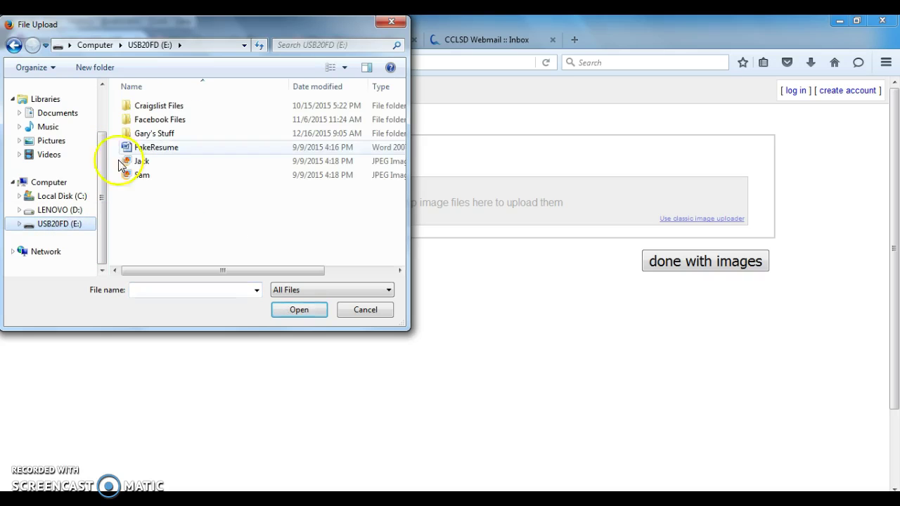
click(152, 109)
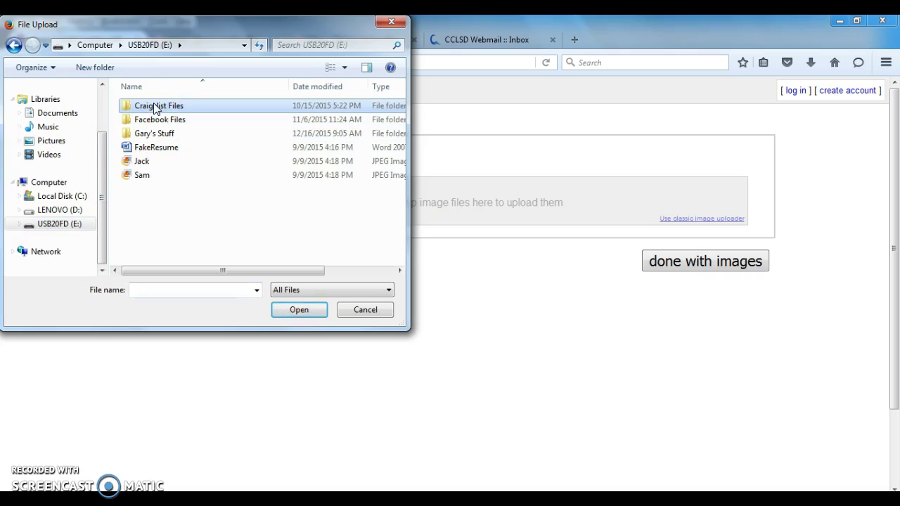
click(152, 109)
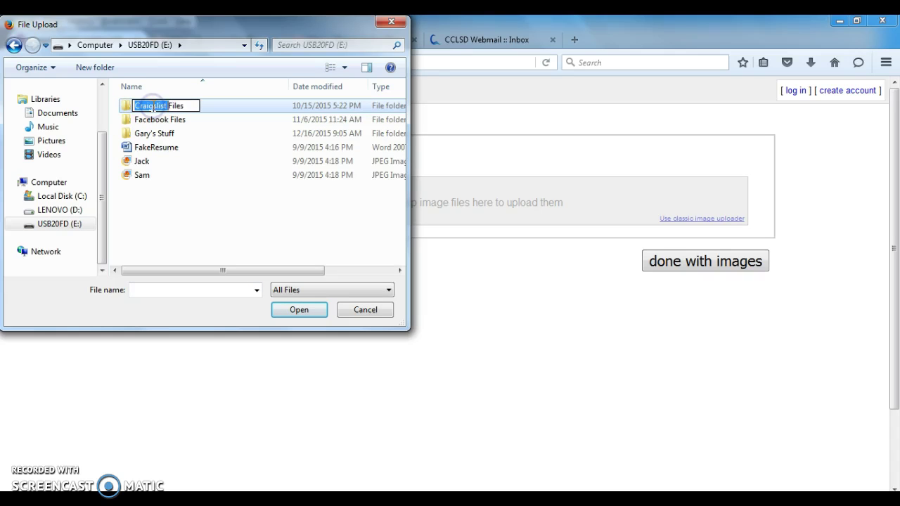
drag(168, 107, 125, 115)
double_click(124, 111)
click(124, 105)
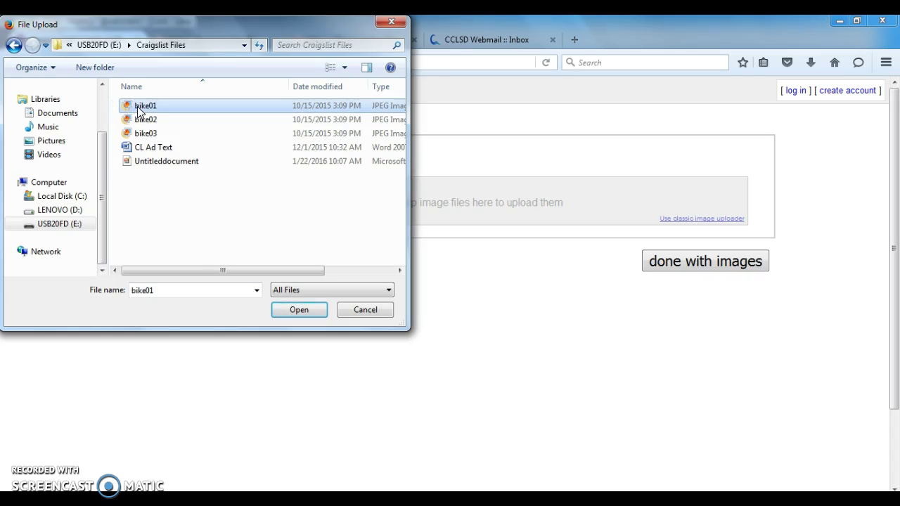
double_click(138, 107)
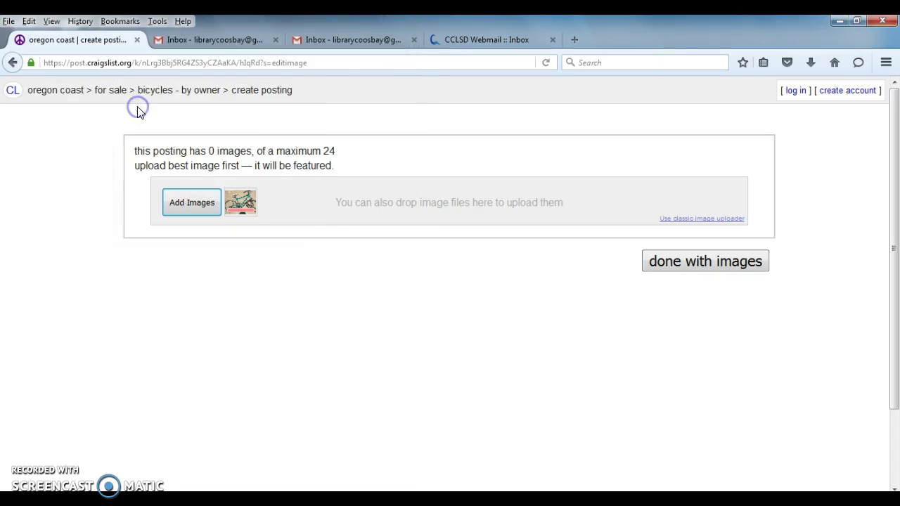
- Add bike02 and bike03 as the second and third photos and finish with images
click(192, 208)
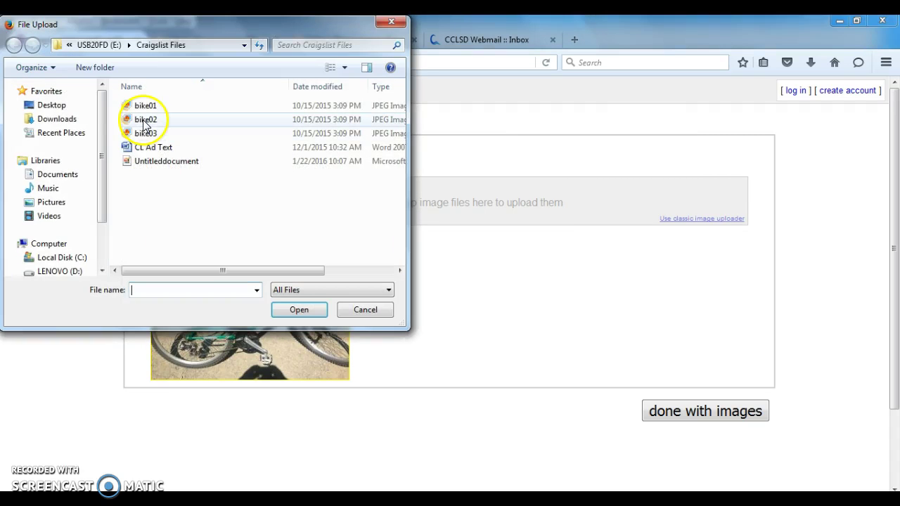
double_click(145, 120)
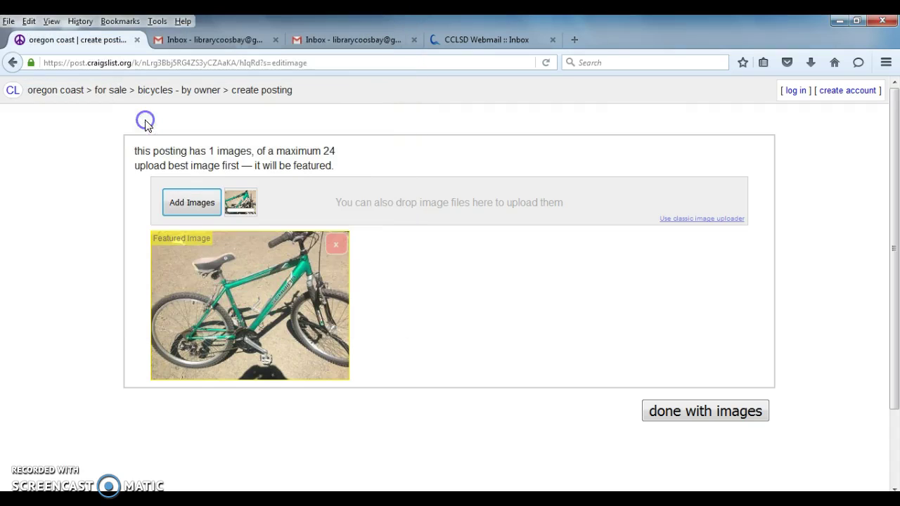
click(185, 202)
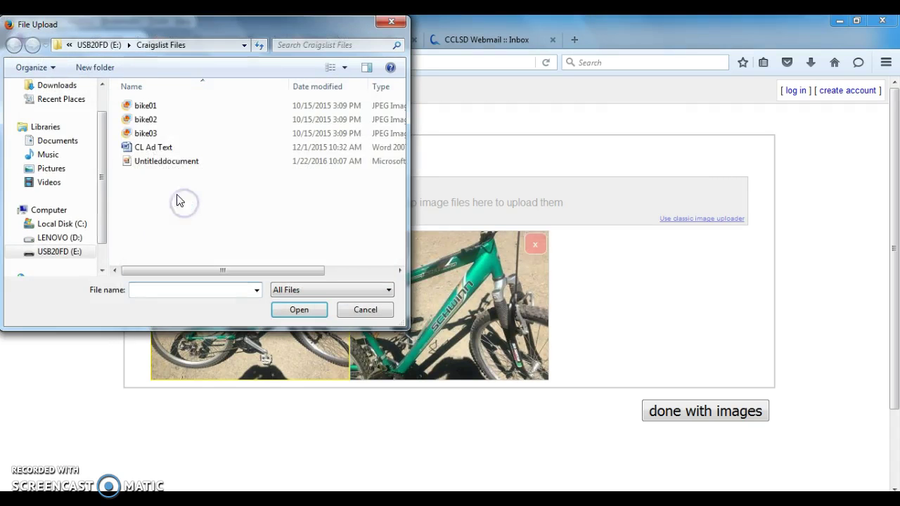
double_click(146, 132)
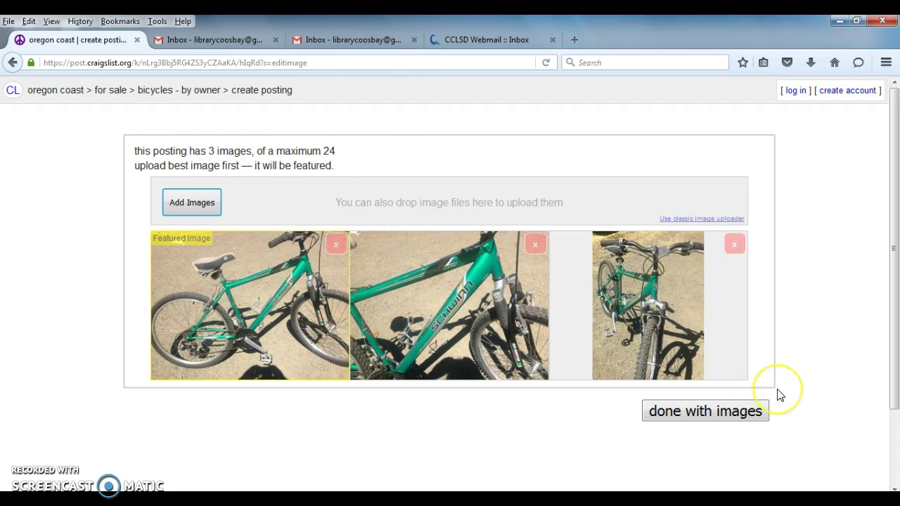
click(728, 416)
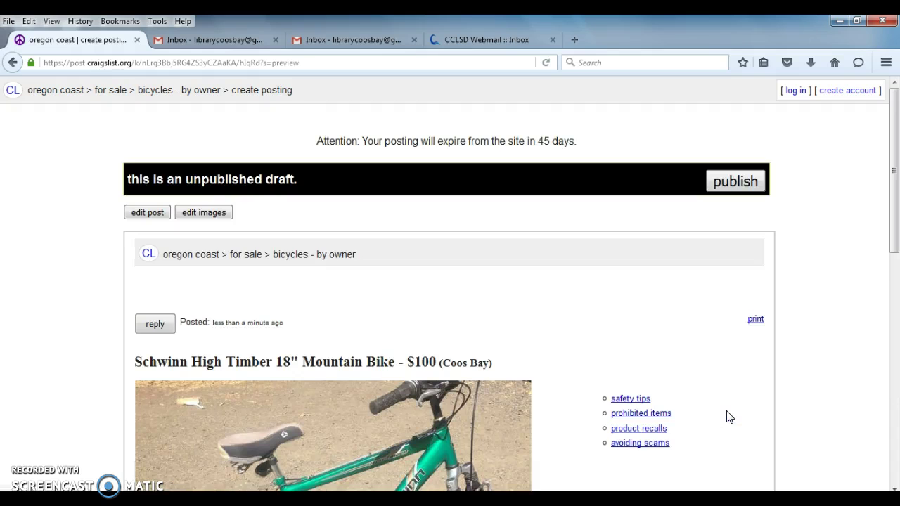
- Review the Schwinn draft preview's photos and description, then publish the draft
scroll(728, 416, down, 1)
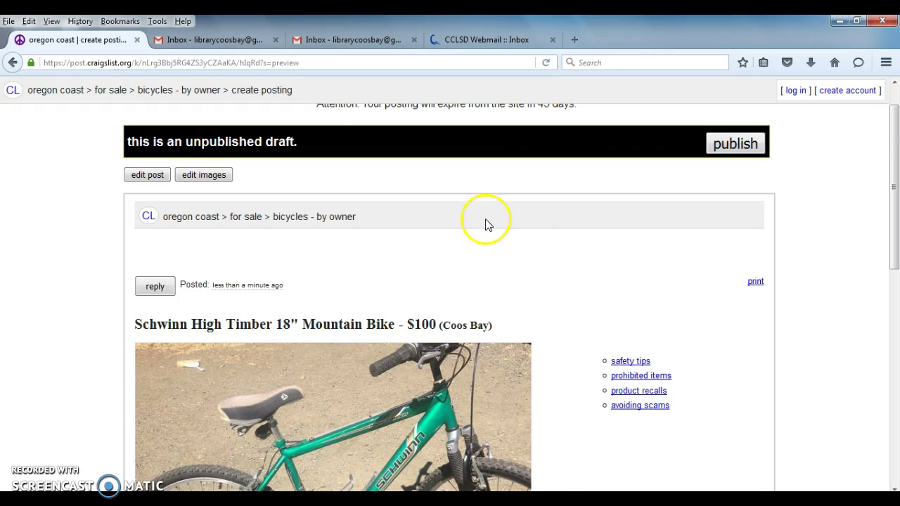
scroll(227, 281, down, 3)
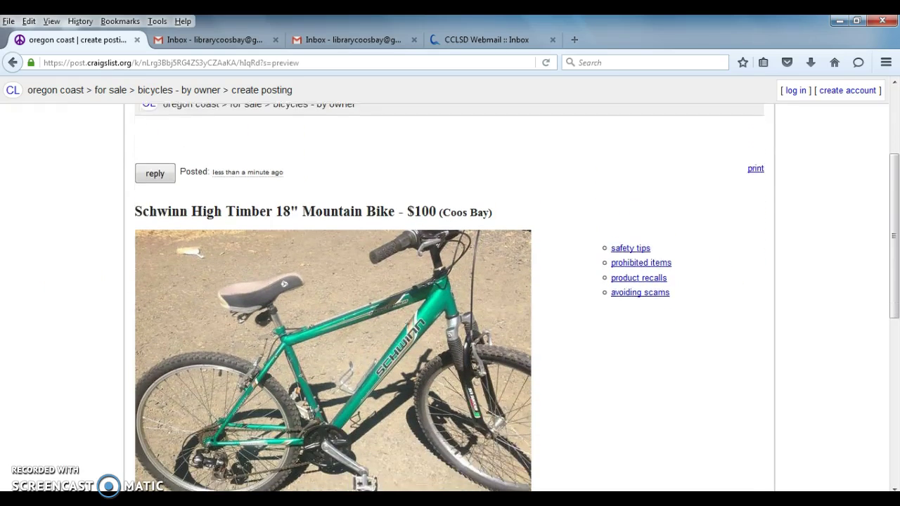
scroll(332, 295, down, 2)
scroll(332, 296, down, 2)
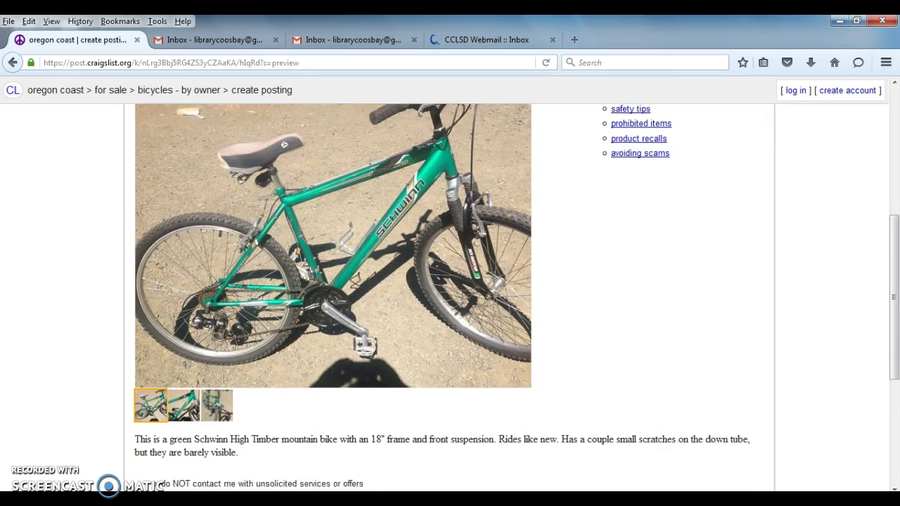
scroll(332, 295, down, 2)
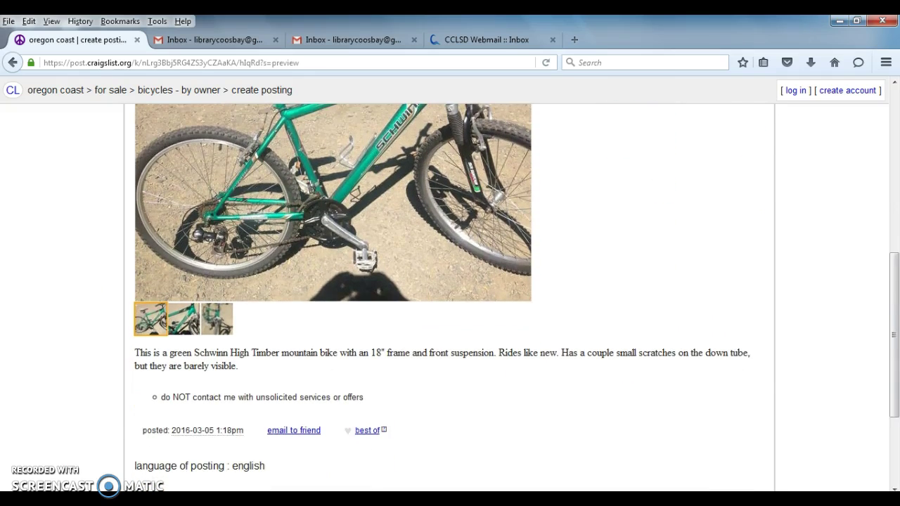
scroll(332, 295, down, 2)
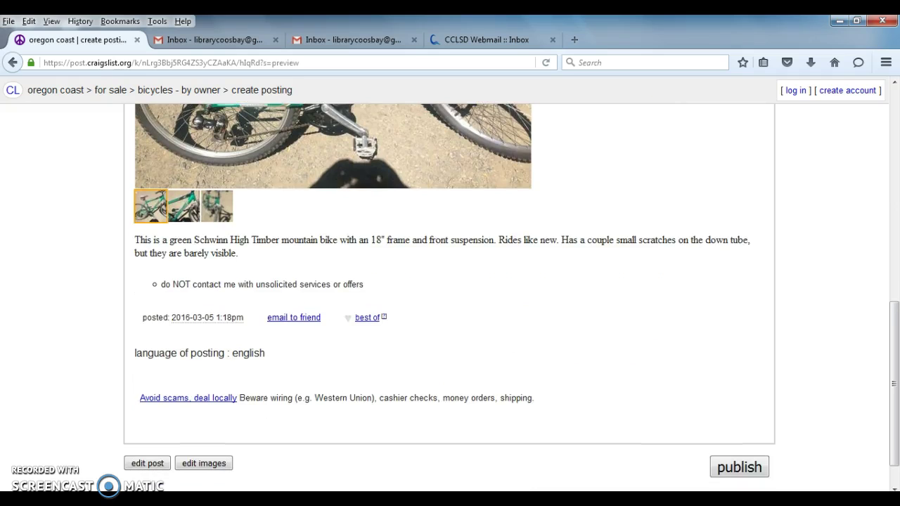
scroll(333, 295, up, 8)
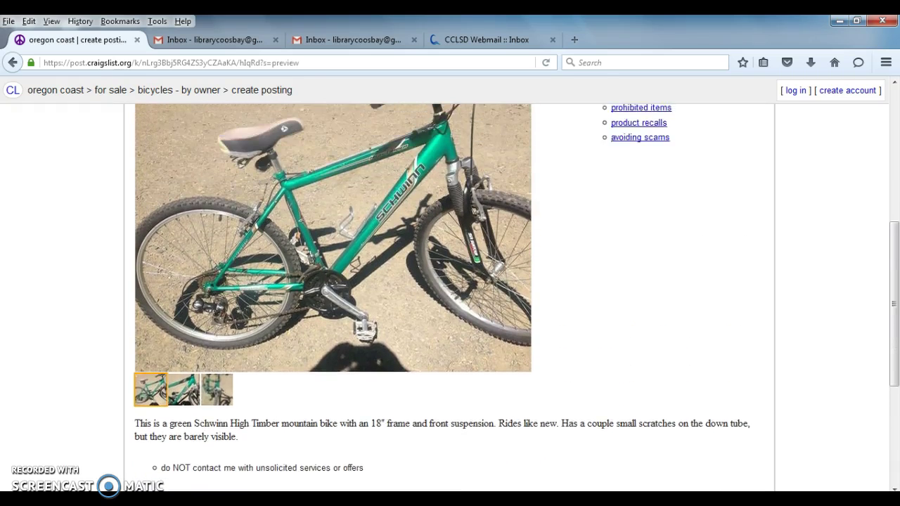
scroll(332, 295, up, 5)
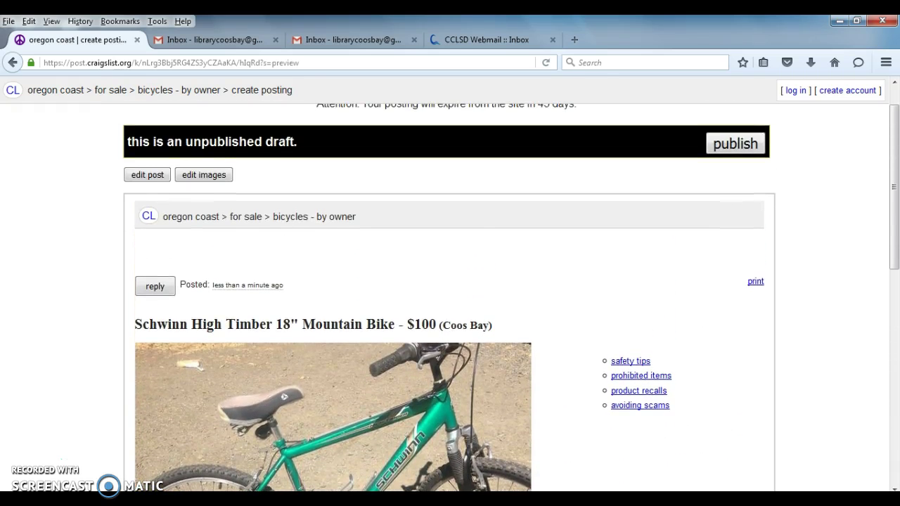
click(727, 146)
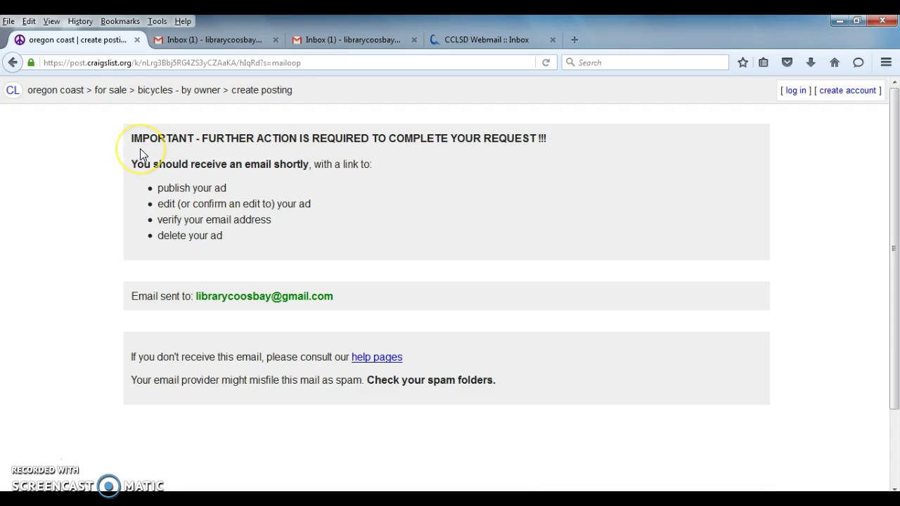
- Close the duplicate Gmail tab and switch to the remaining Gmail inbox
click(144, 149)
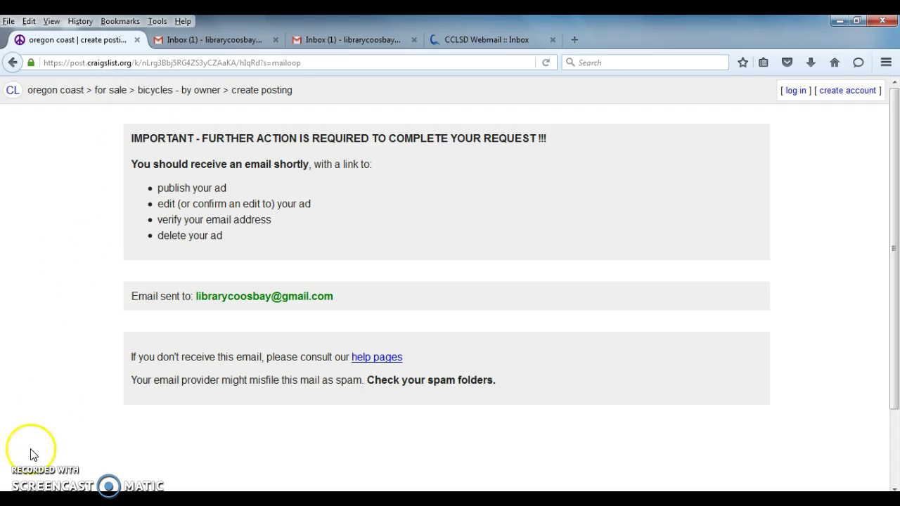
middle_click(199, 39)
click(199, 39)
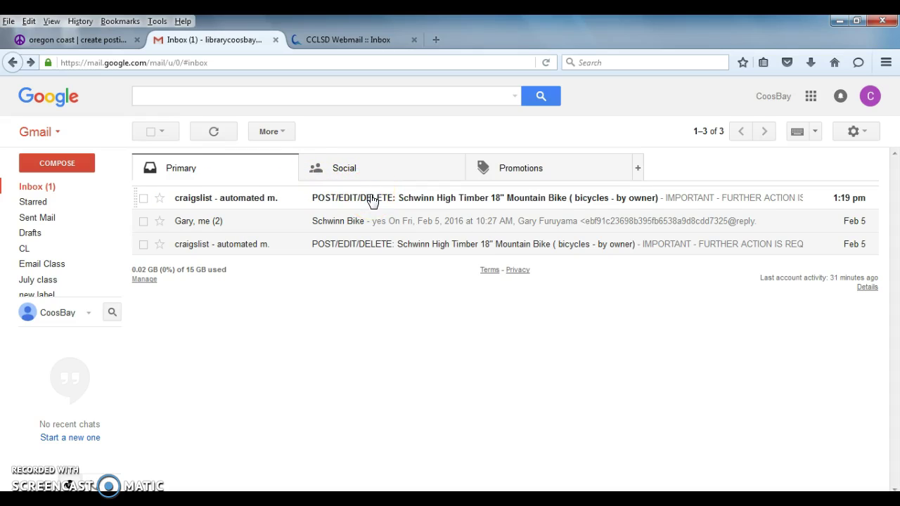
- Open the craigslist POST/EDIT/DELETE email about the Schwinn bike and scroll to its link
click(372, 201)
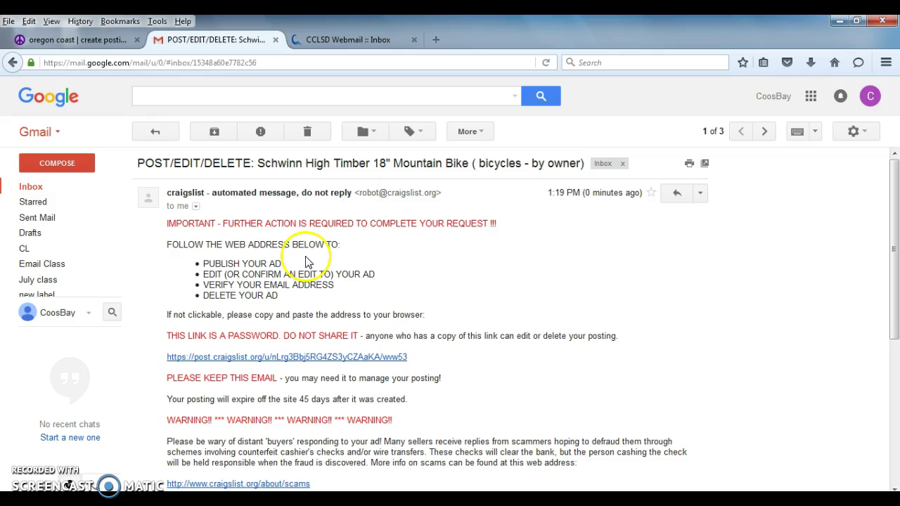
scroll(406, 273, down, 2)
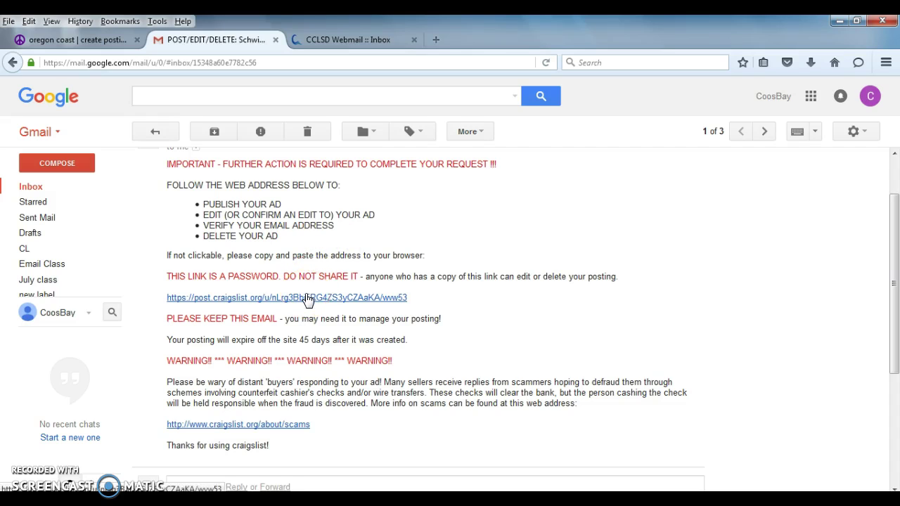
- Follow the emailed link and accept the Craigslist terms of use to publish the Schwinn ad
click(307, 300)
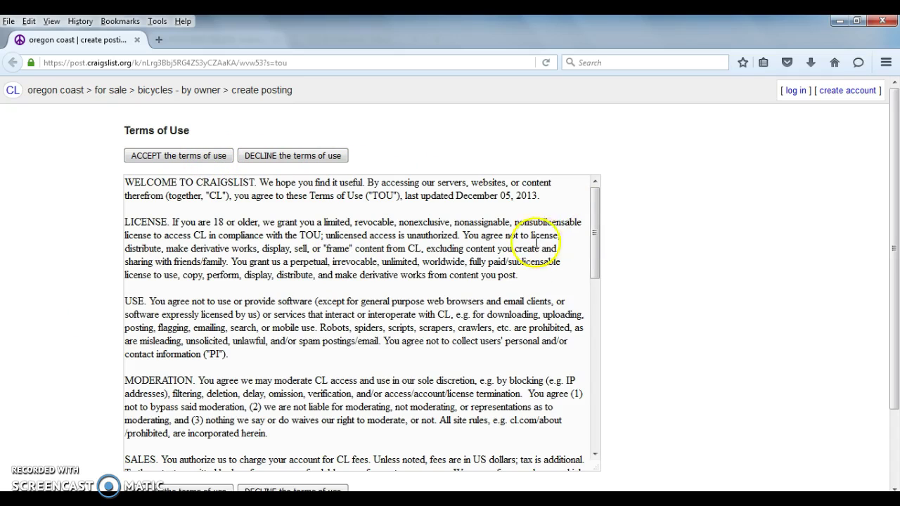
drag(594, 245, 610, 421)
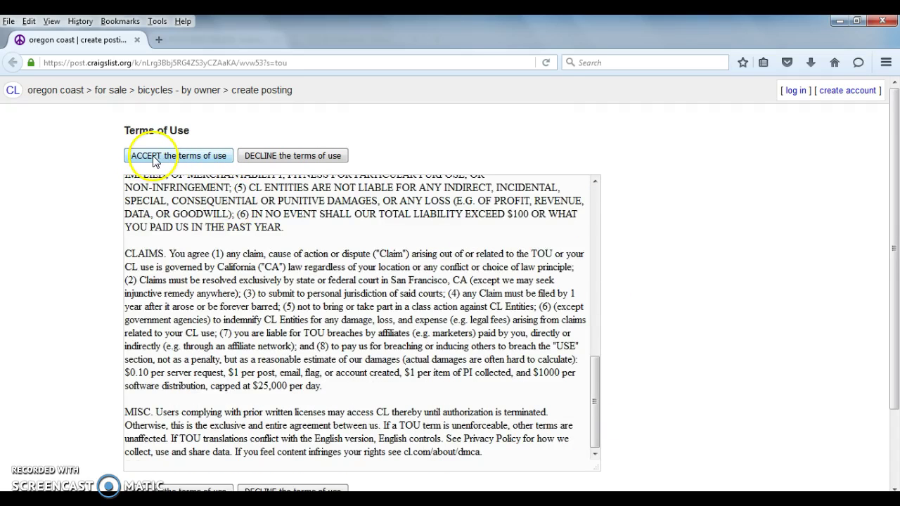
click(155, 161)
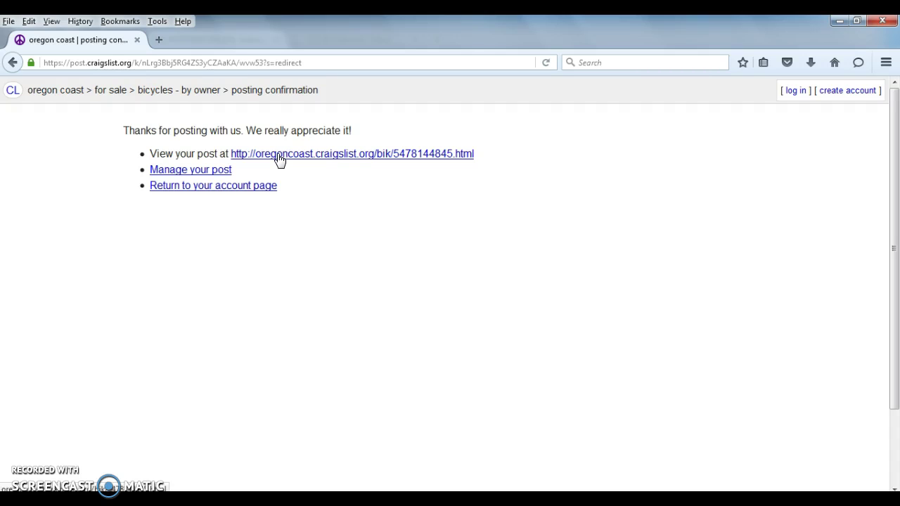
- View the live published Schwinn High Timber listing page
click(279, 156)
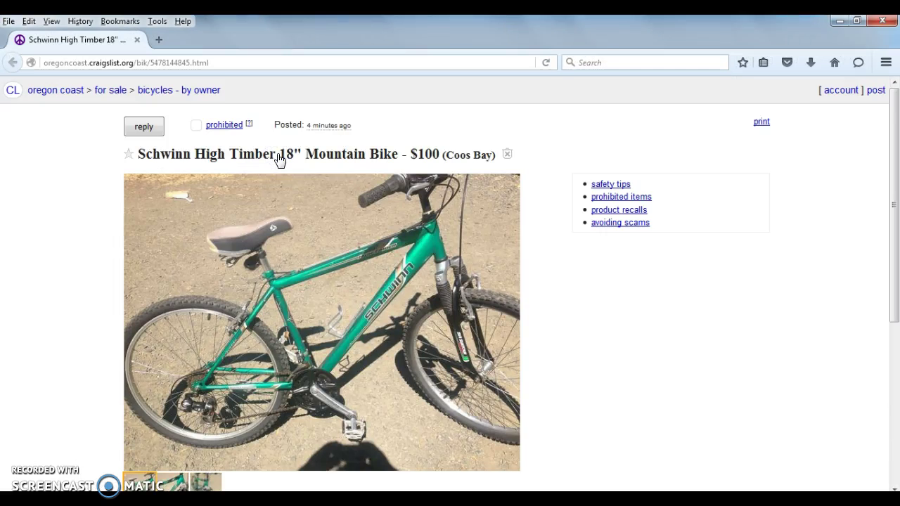
click(144, 234)
scroll(73, 359, down, 5)
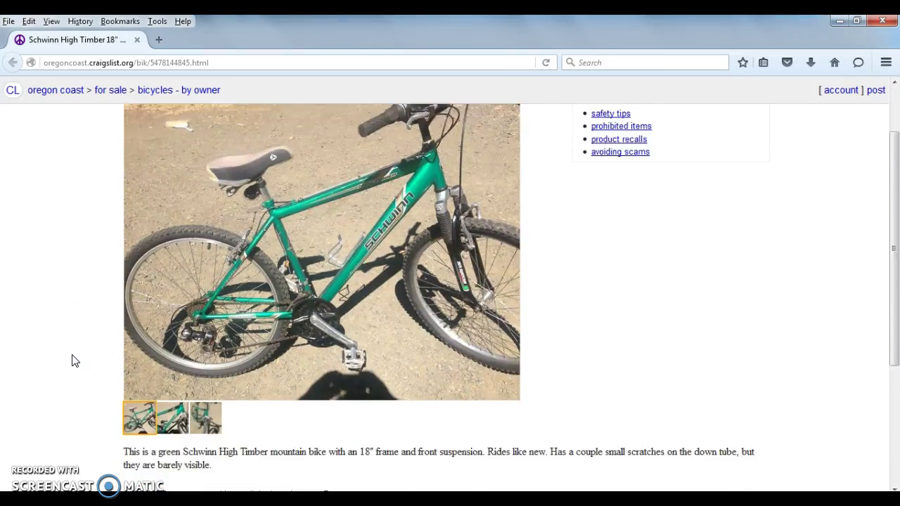
- Reopen the craigslist POST/EDIT/DELETE email from the Gmail inbox and follow its management link
key(ctrl+w)
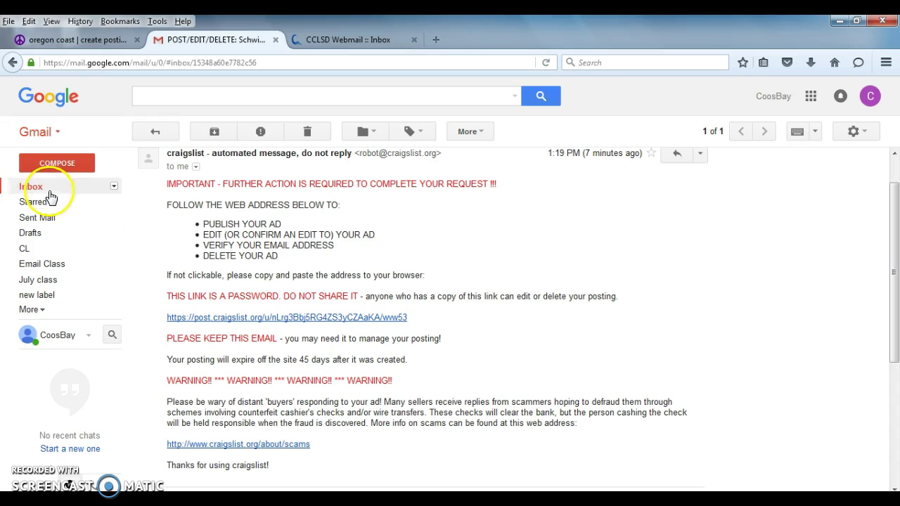
click(45, 186)
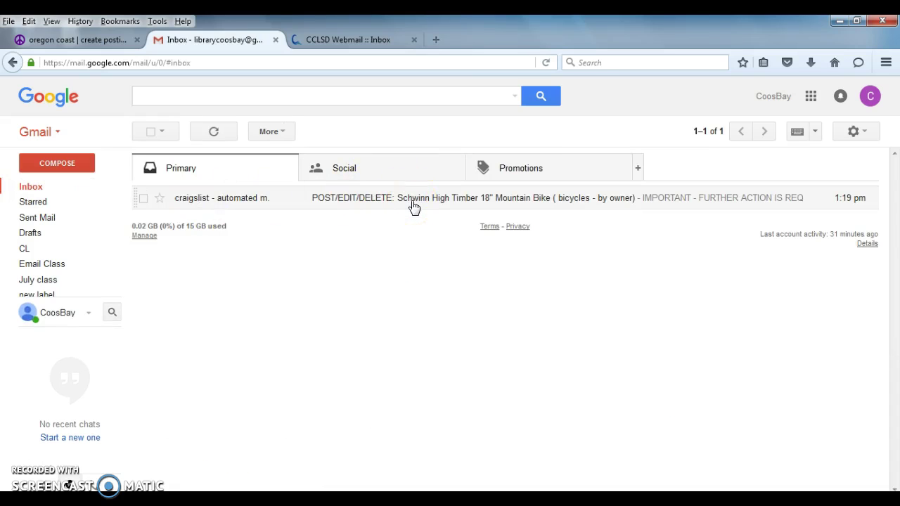
click(414, 204)
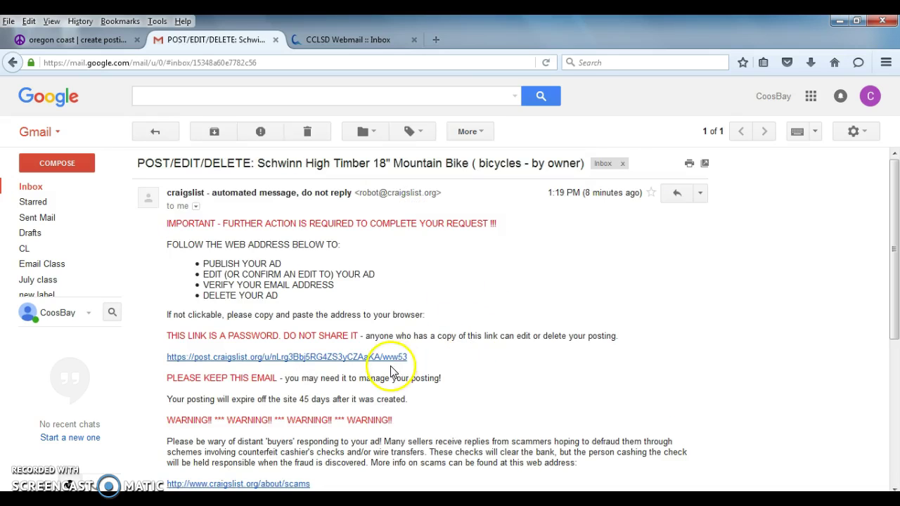
scroll(499, 385, down, 1)
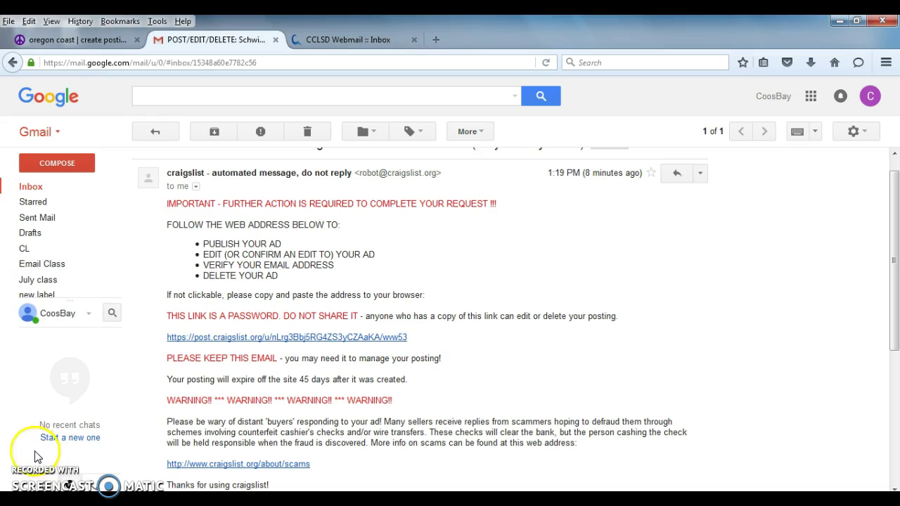
click(361, 338)
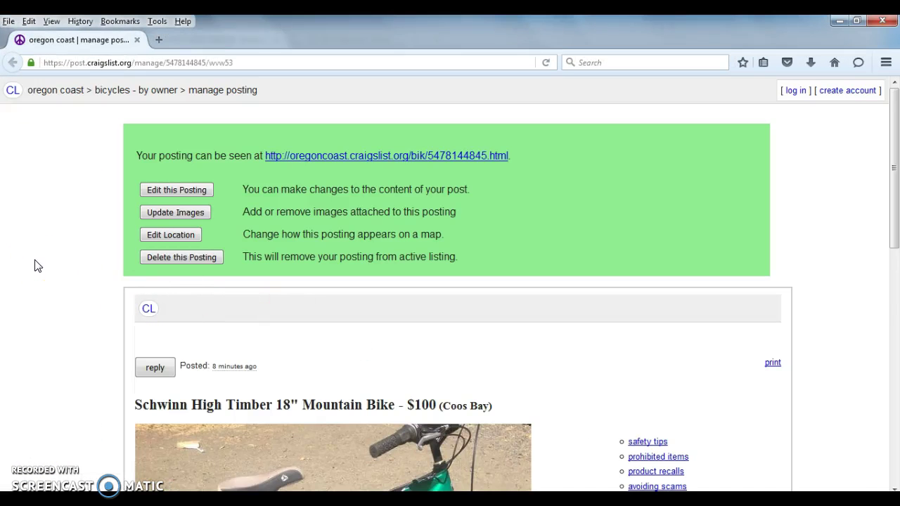
- Delete the Schwinn High Timber bike posting from its manage page
click(197, 258)
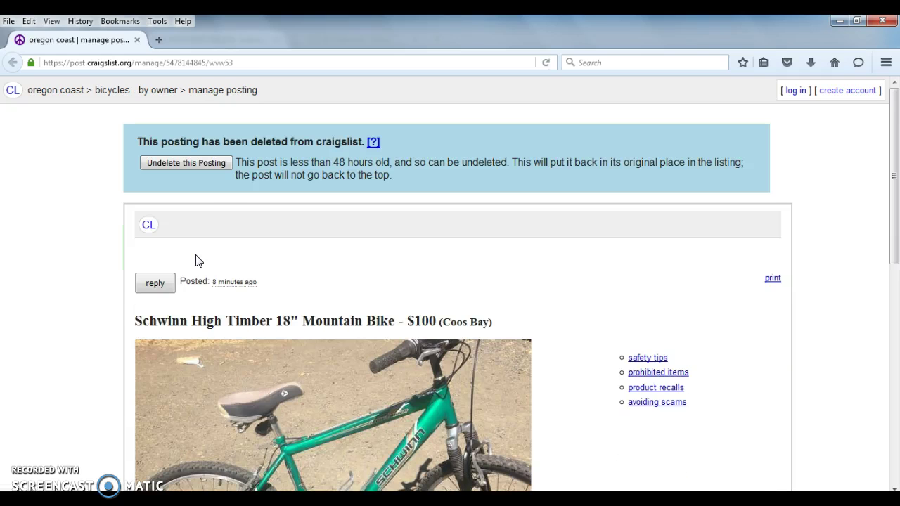
click(196, 261)
scroll(26, 316, down, 3)
- From the Oregon Coast home page, open help, faq, abuse, legal and select the help search box
key(alt+Left)
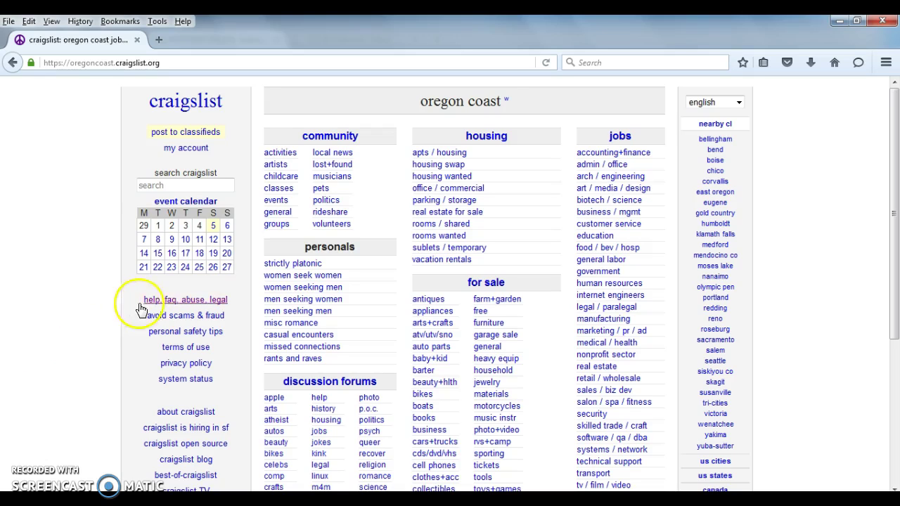
click(199, 307)
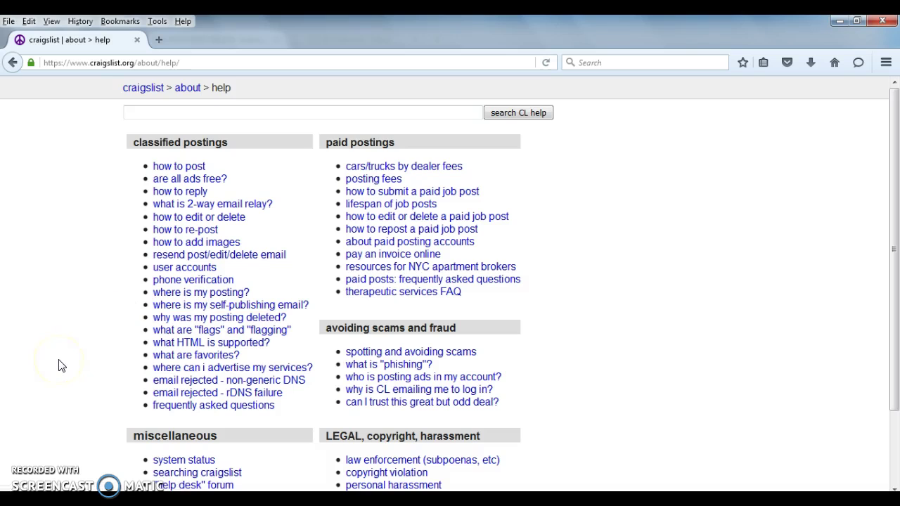
scroll(61, 365, down, 1)
scroll(60, 366, up, 1)
click(243, 115)
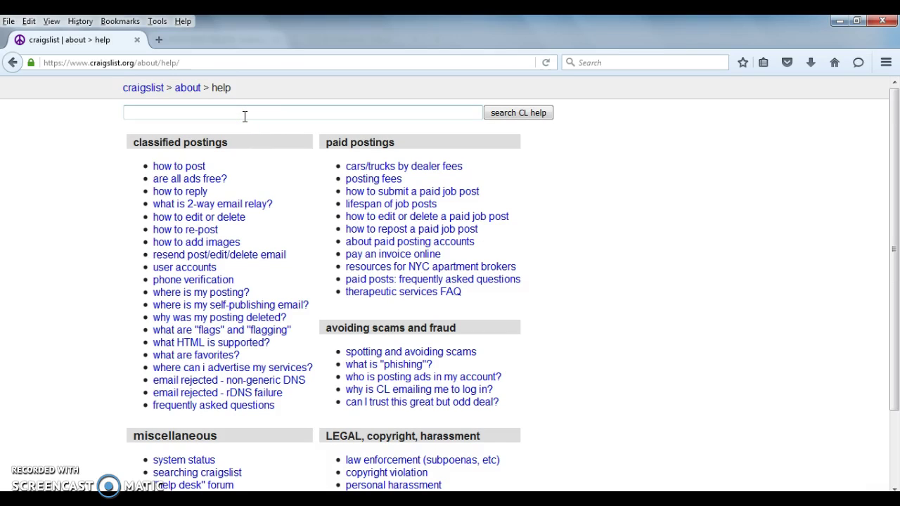